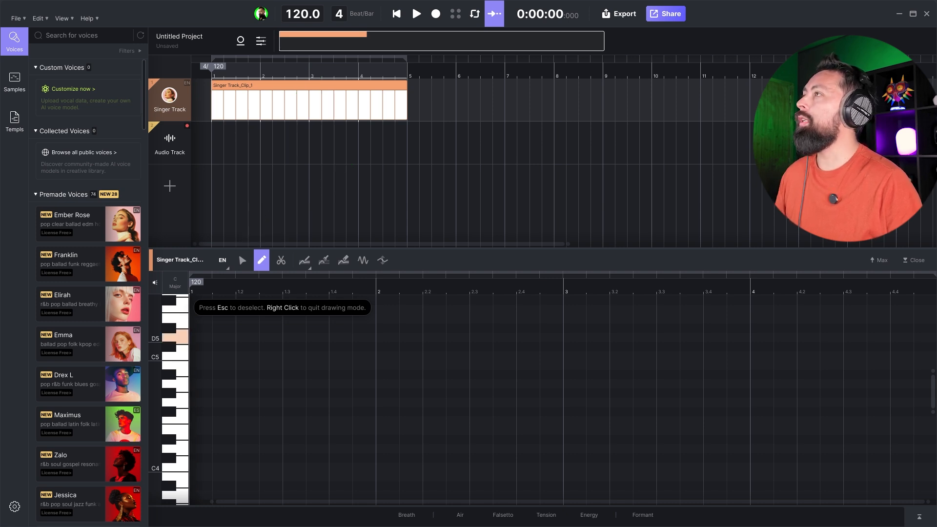
- Draw a six-note melody across bars 1 to 4 with pitches D5, B4, C#5, E5, B4 and C#5, and play it back
mouse_move(211, 337)
mouse_down()
mouse_move(282, 337)
mouse_move(292, 365)
mouse_move(562, 346)
mouse_up()
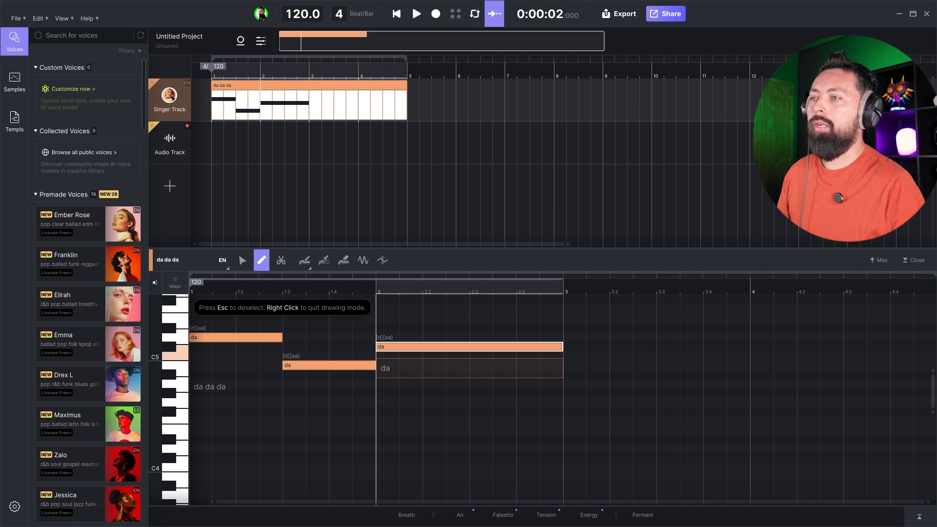
drag(564, 319, 656, 319)
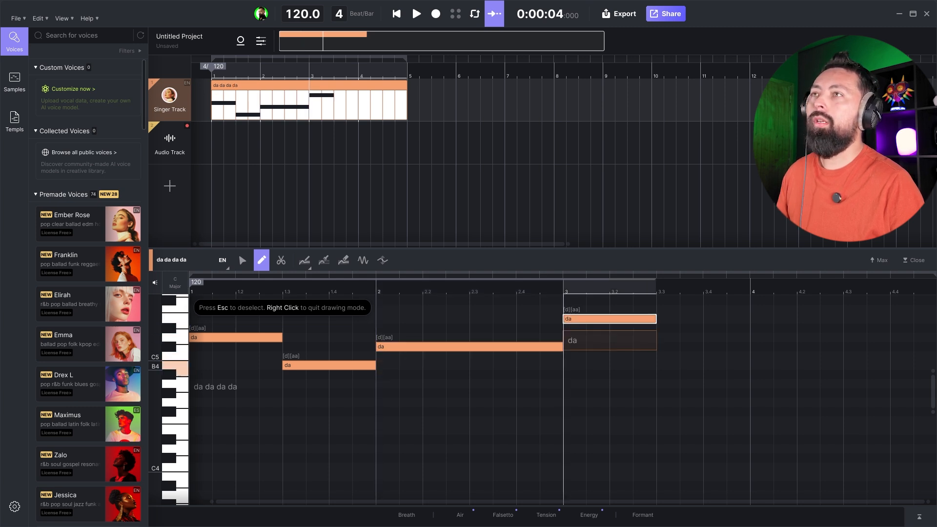
mouse_move(657, 364)
mouse_down()
mouse_move(749, 365)
mouse_move(807, 346)
mouse_move(934, 347)
mouse_up()
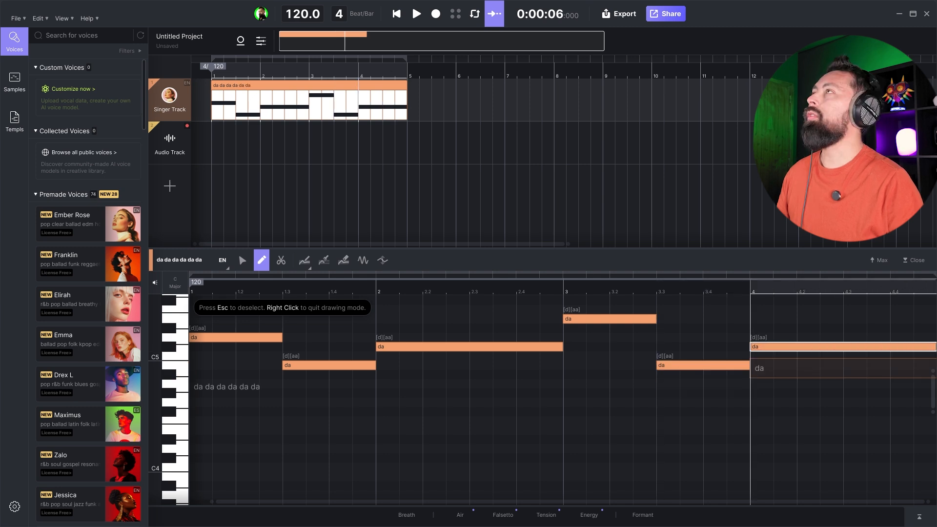
key(space)
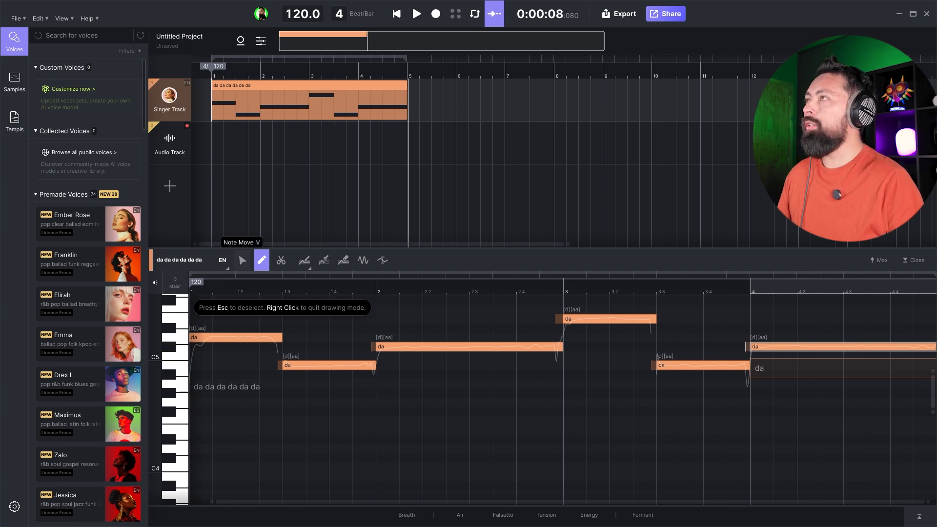
- Change the lyric of the first three notes, in bars 1 and 2, to "aah"
click(242, 260)
double_click(219, 338)
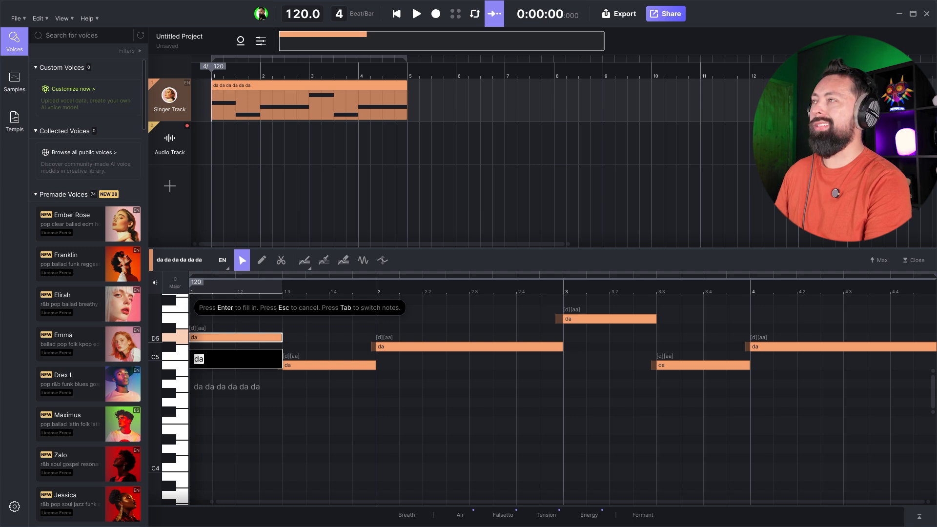
text(aah)
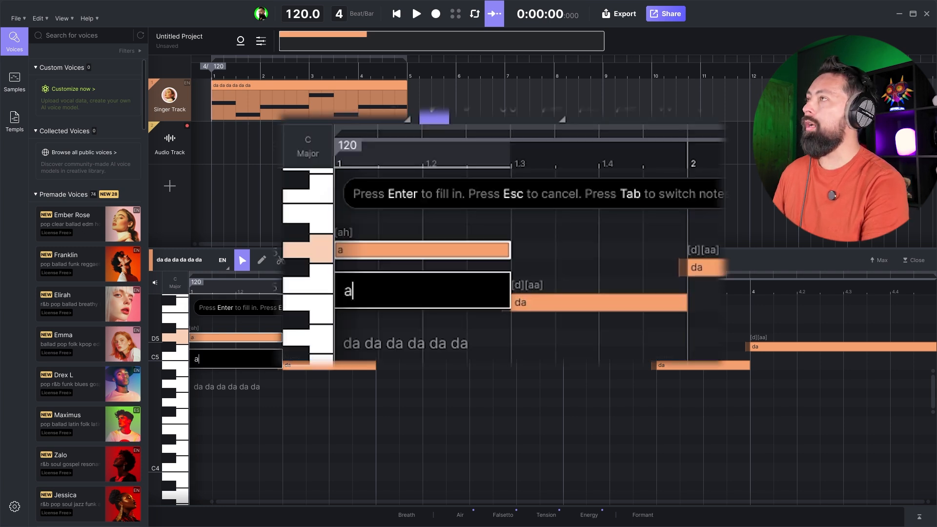
key(Tab)
text(aah)
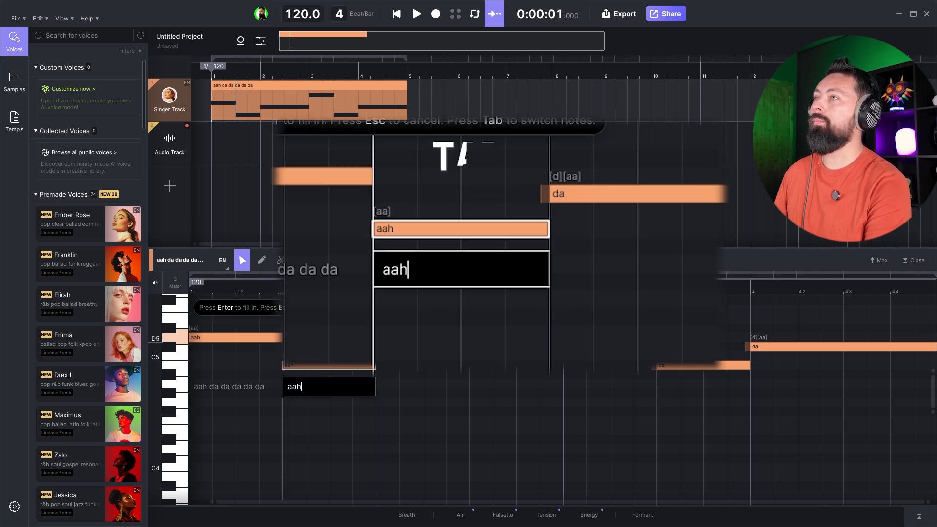
key(Tab)
text(aah)
key(Tab)
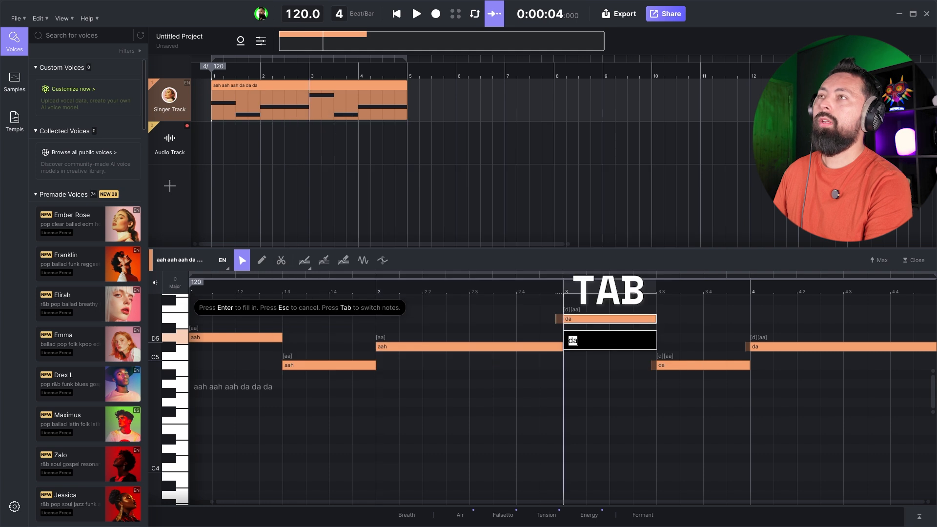
- Change the fourth and fifth notes' lyrics to "aah" and the last note's to "ahh", and play the clip back
text(aah)
key(Tab)
text(aah)
key(Tab)
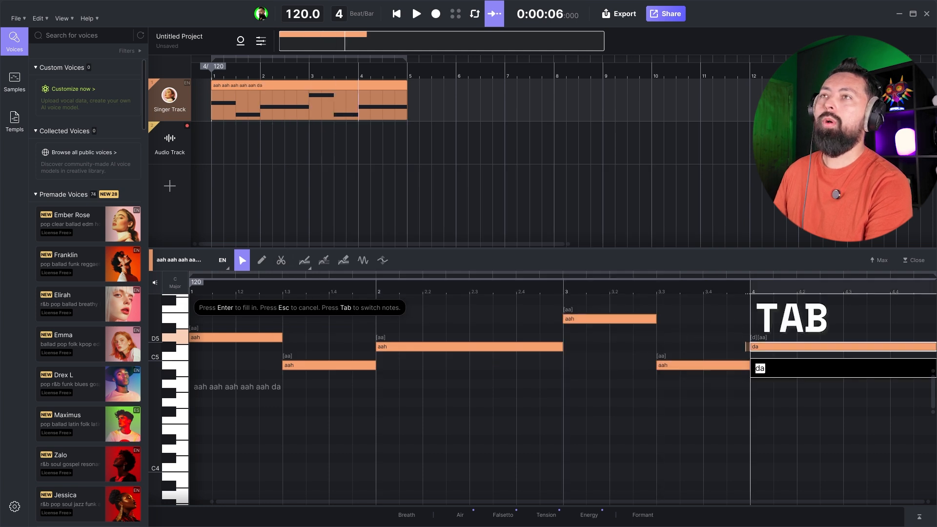
text(ah)
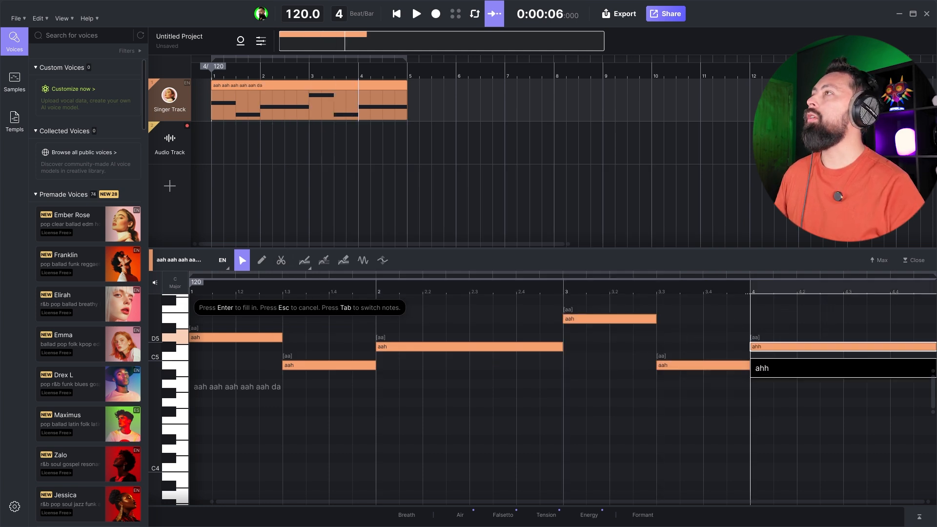
text(h)
key(Return)
key(space)
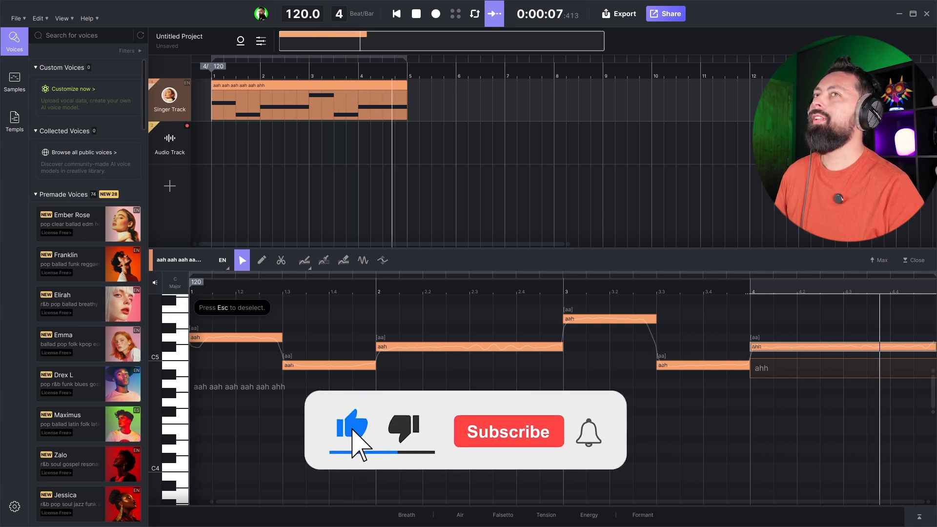
key(space)
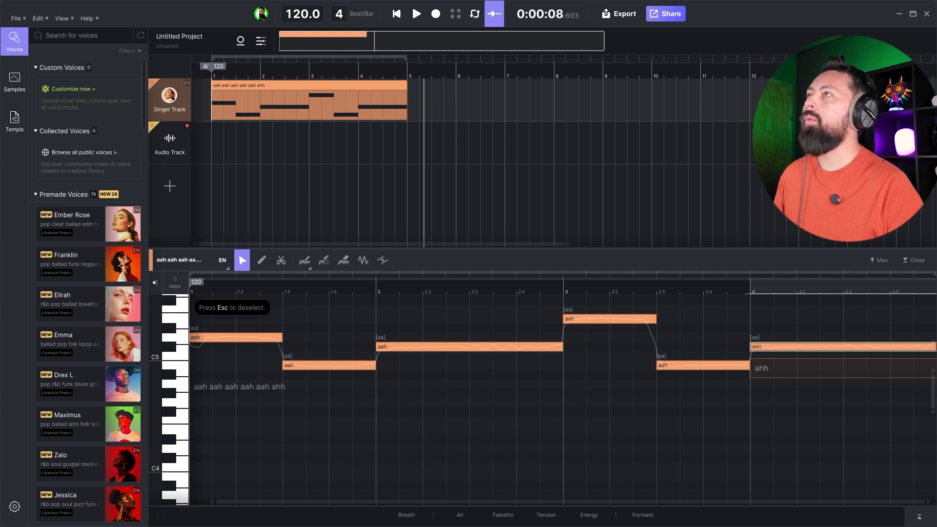
- Add vibrato to the long notes in bars 2 and 4 with the Vibrato tool and play the clip back
click(363, 260)
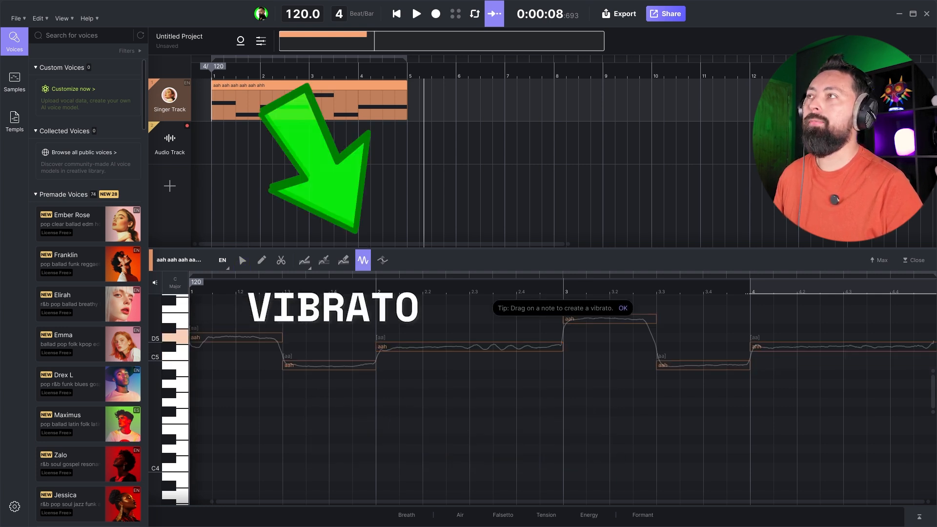
drag(492, 347, 382, 347)
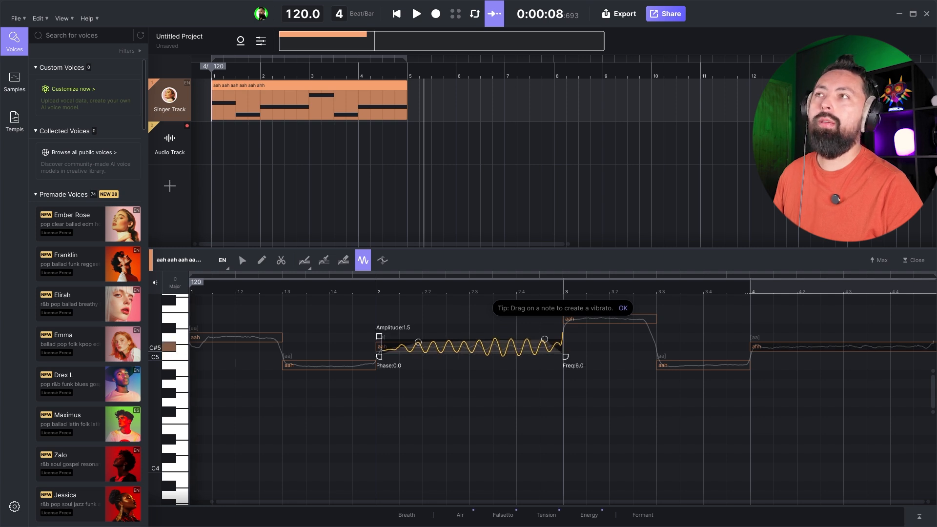
drag(851, 347, 758, 349)
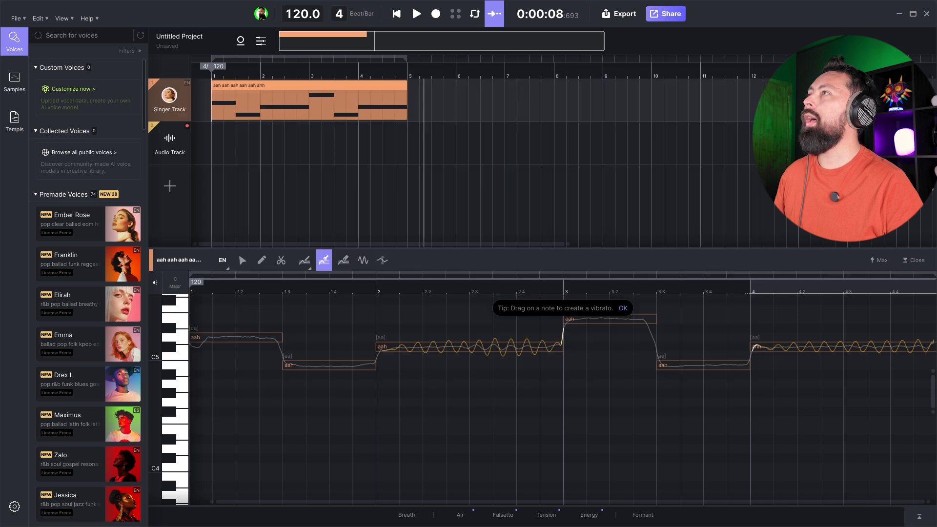
key(space)
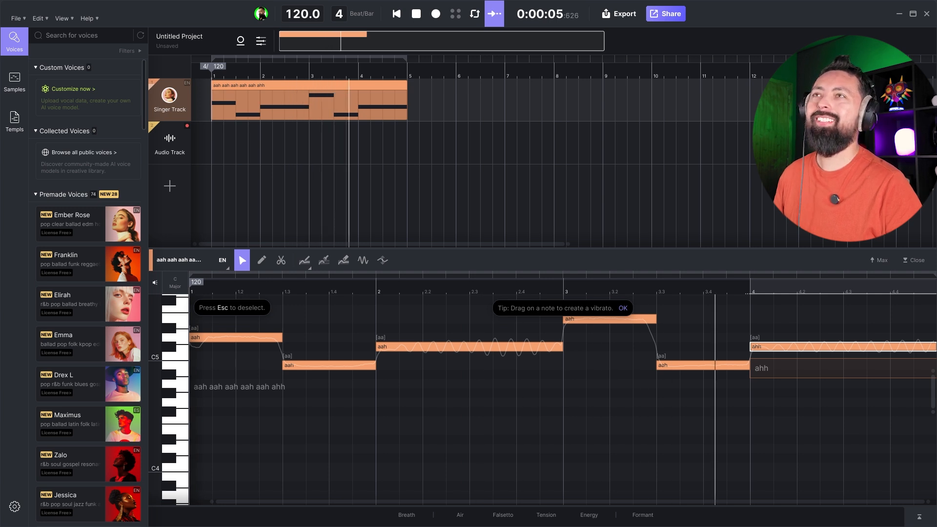
key(space)
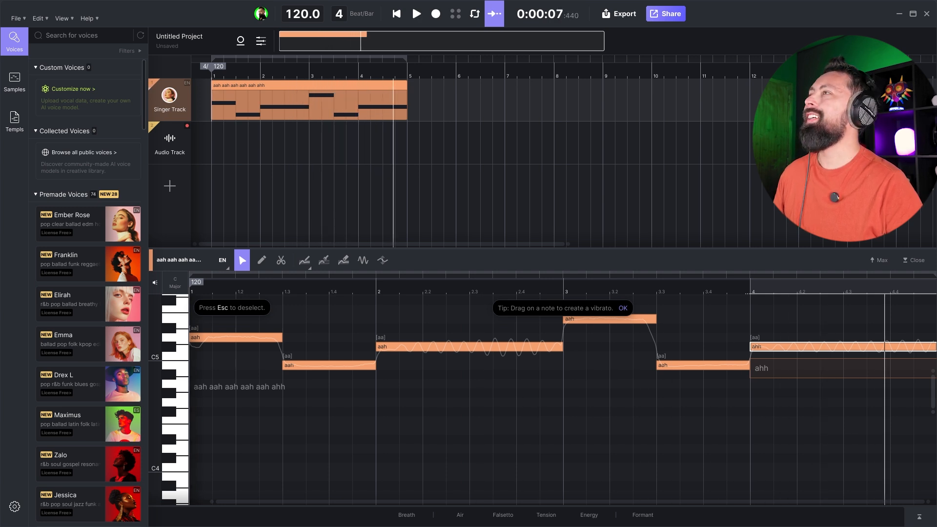
- Redraw the dipping pitch curve at the start of the first note with the Pitch Brush and listen to the clip
scroll(242, 342, up, 5)
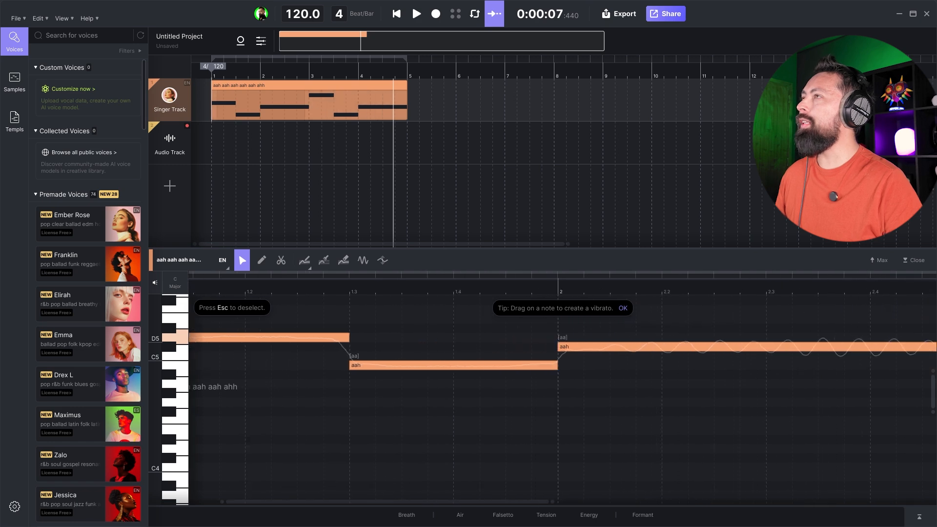
scroll(243, 341, down, 5)
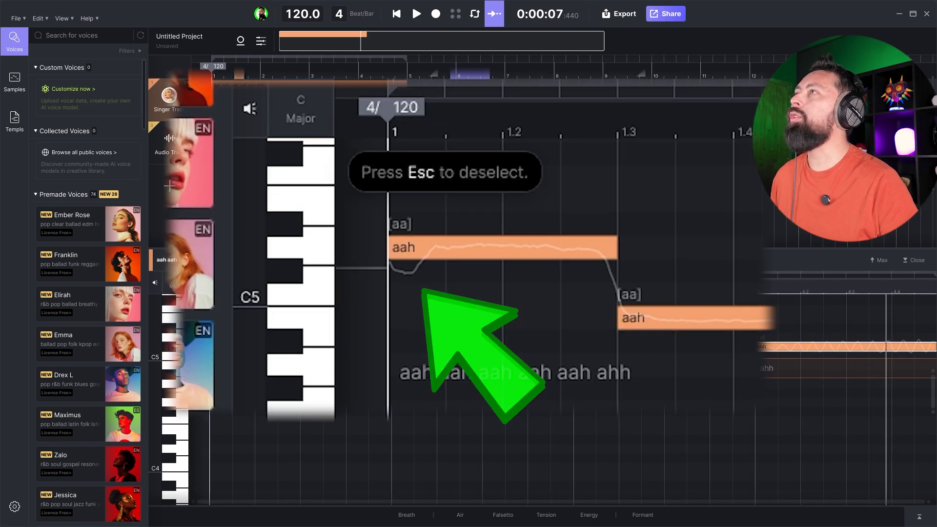
click(305, 260)
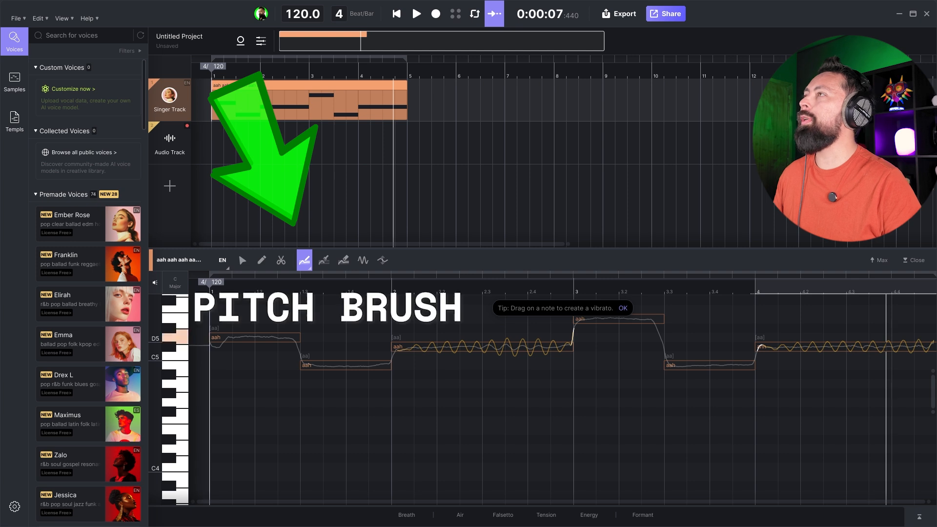
drag(231, 338, 195, 343)
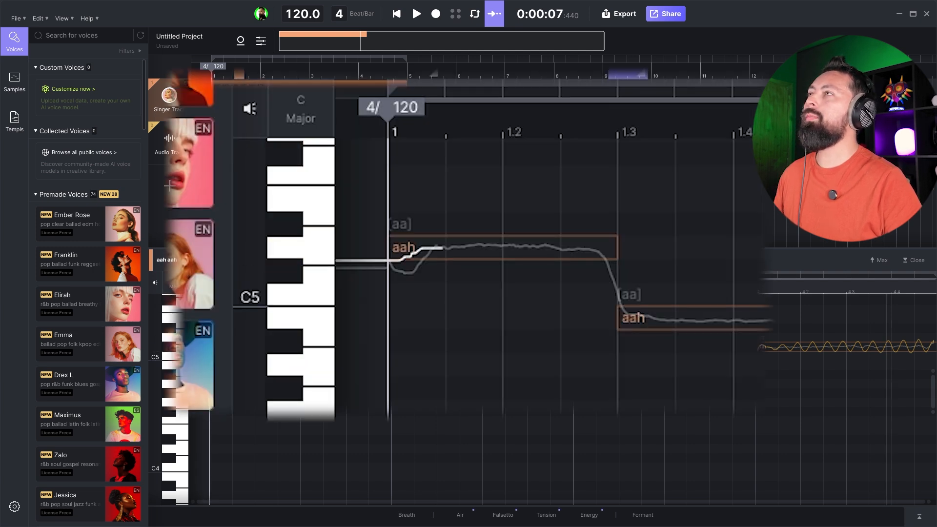
click(323, 260)
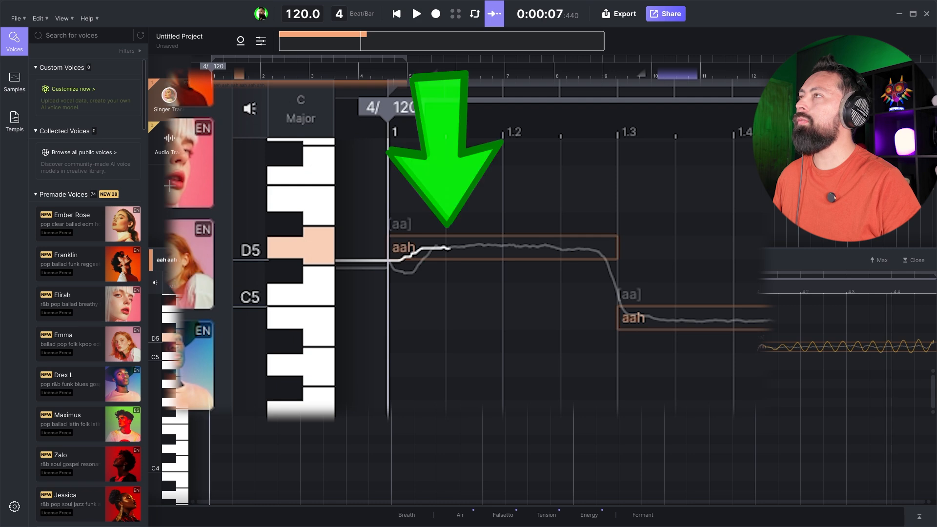
key(space)
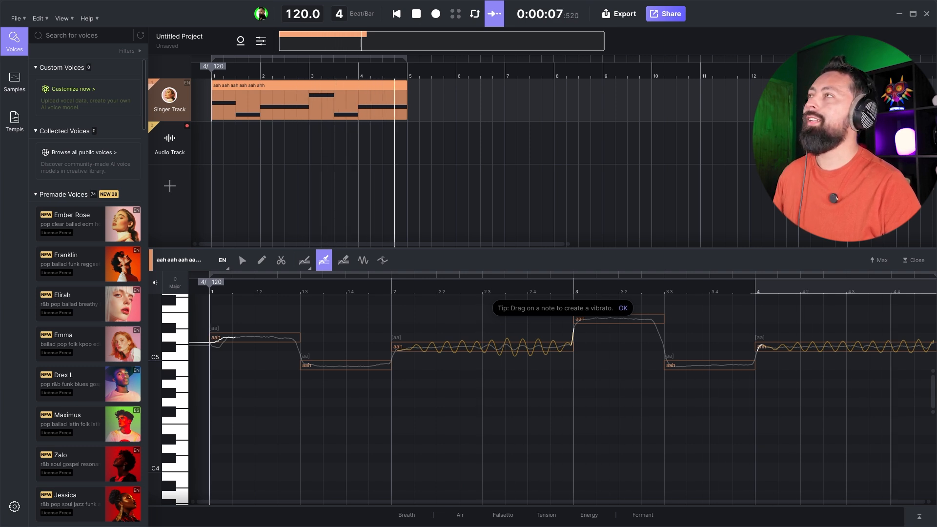
key(space)
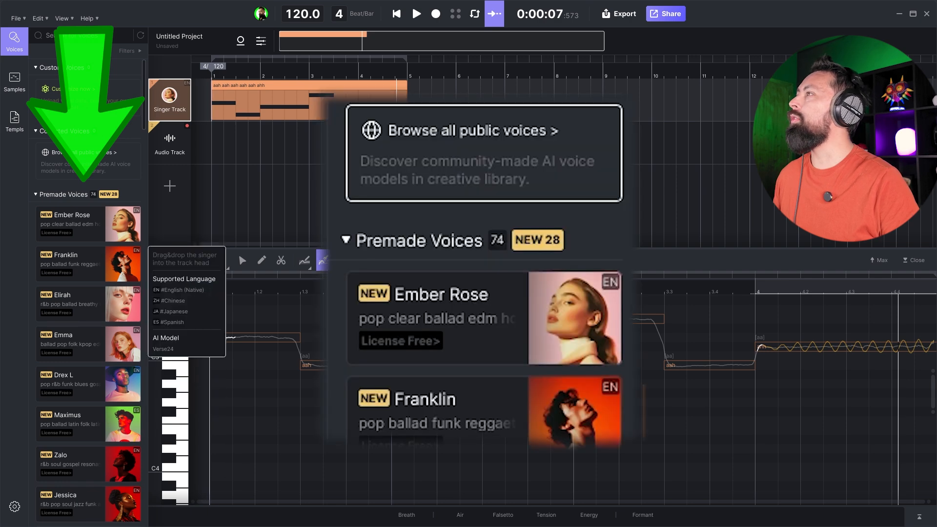
- Open the voice settings of the Singer Track and turn on ChoirMode
scroll(88, 292, down, 10)
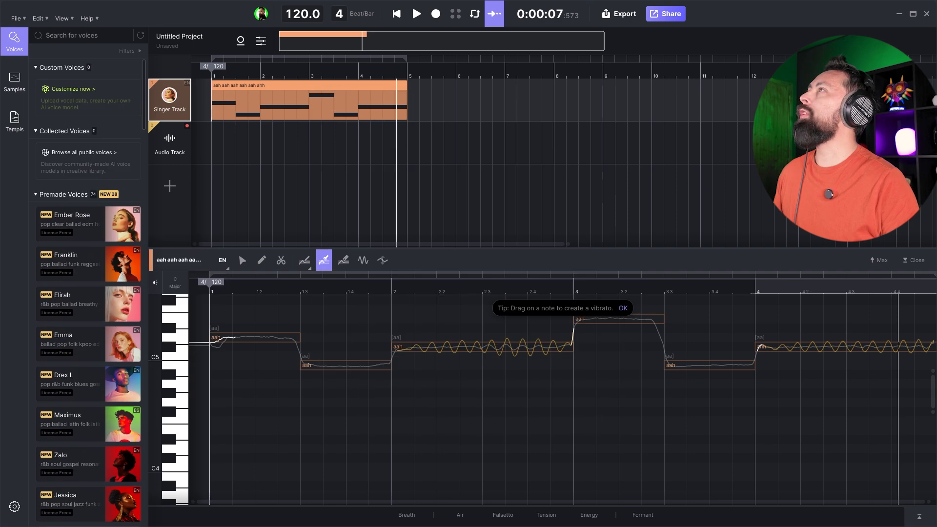
double_click(169, 95)
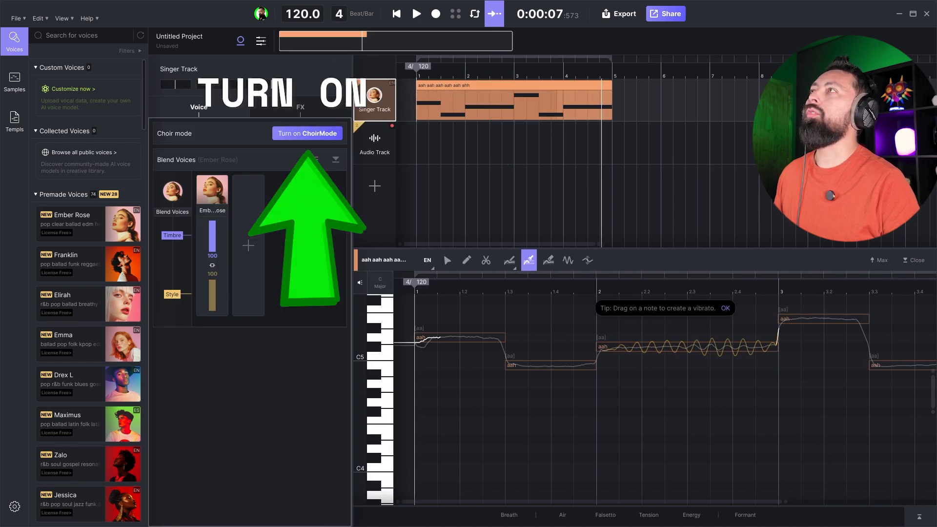
click(307, 133)
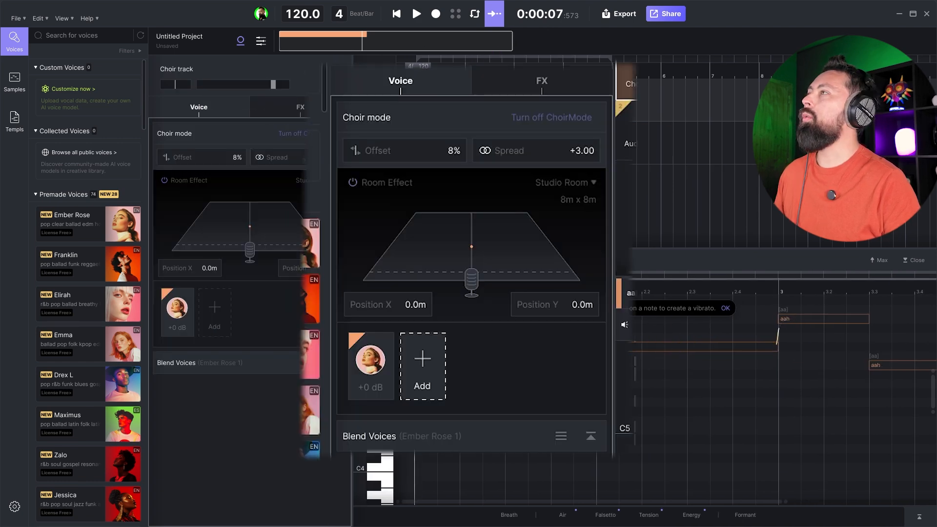
- Add the premade voices Elirah, Emma and Zalo to the choir and play the result
click(214, 312)
key(ctrl+z)
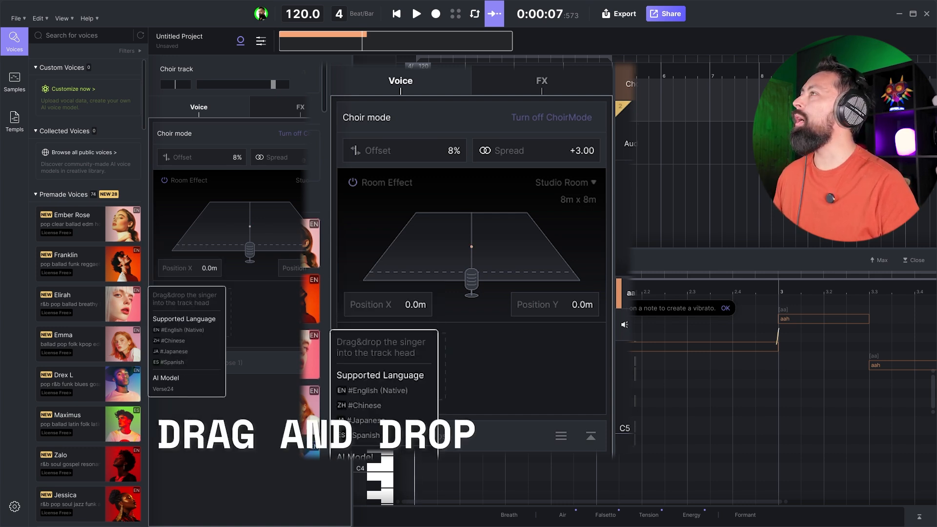
drag(71, 305, 214, 310)
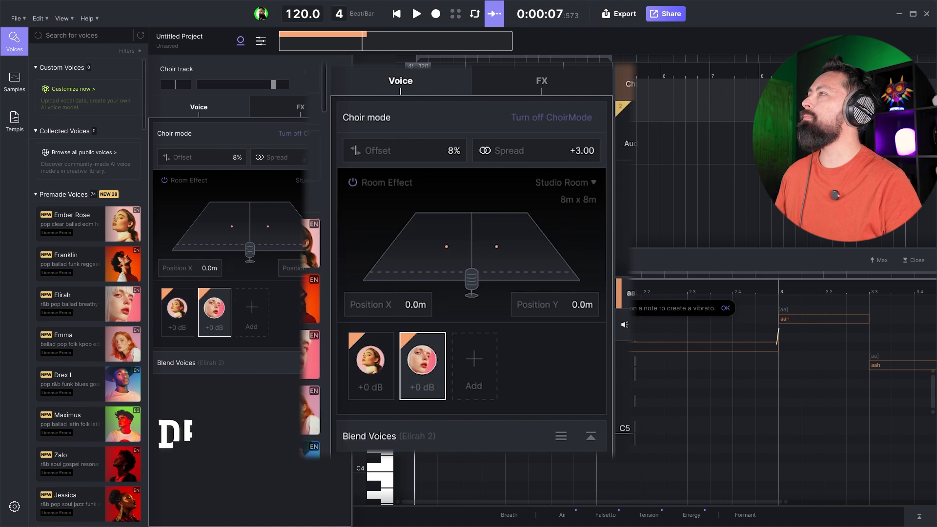
drag(70, 343, 252, 312)
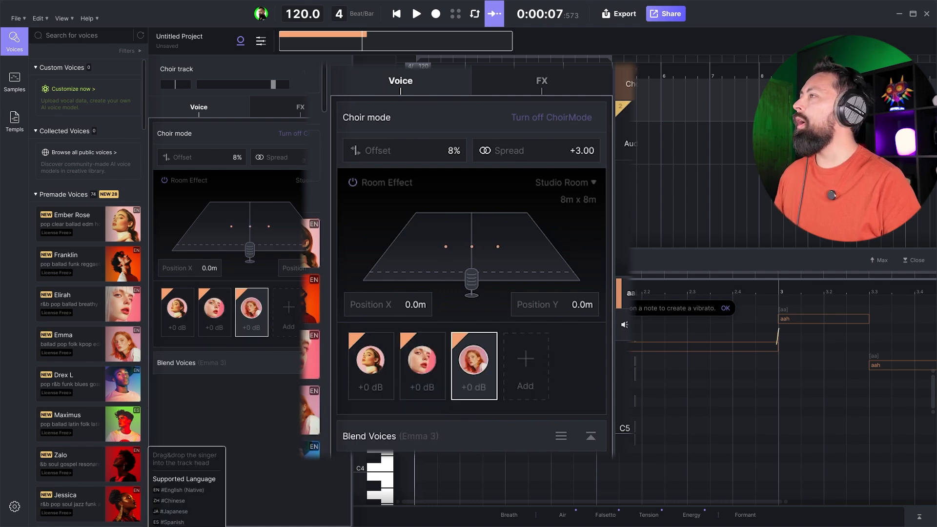
drag(71, 463, 285, 312)
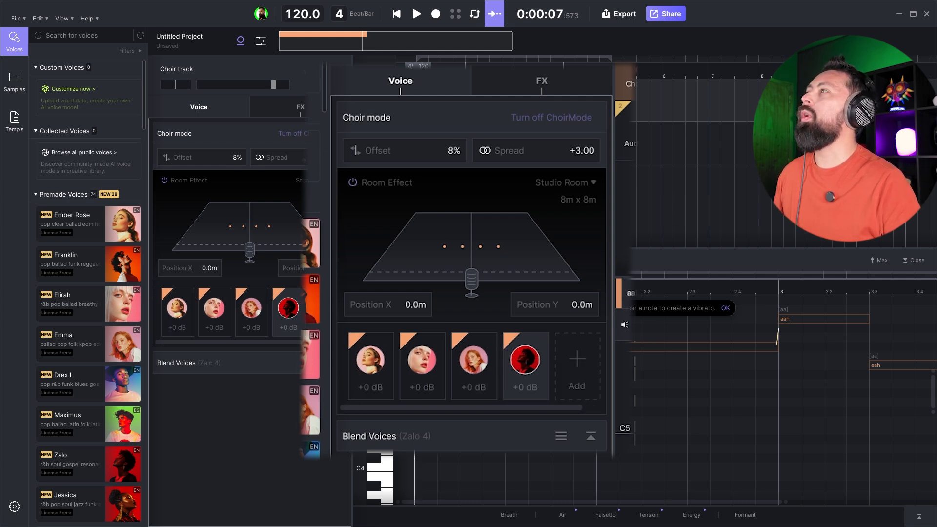
key(space)
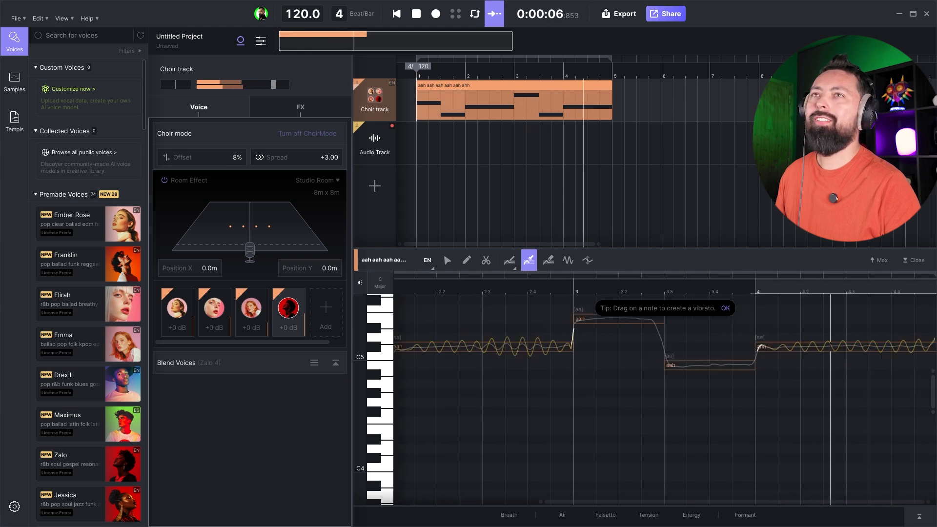
key(space)
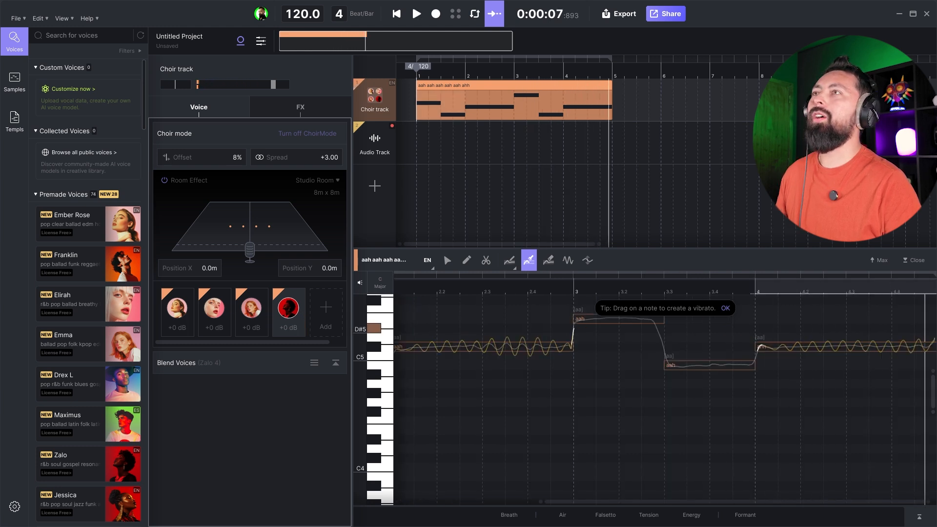
- Set the choir's Offset to 30%
scroll(665, 328, down, 3)
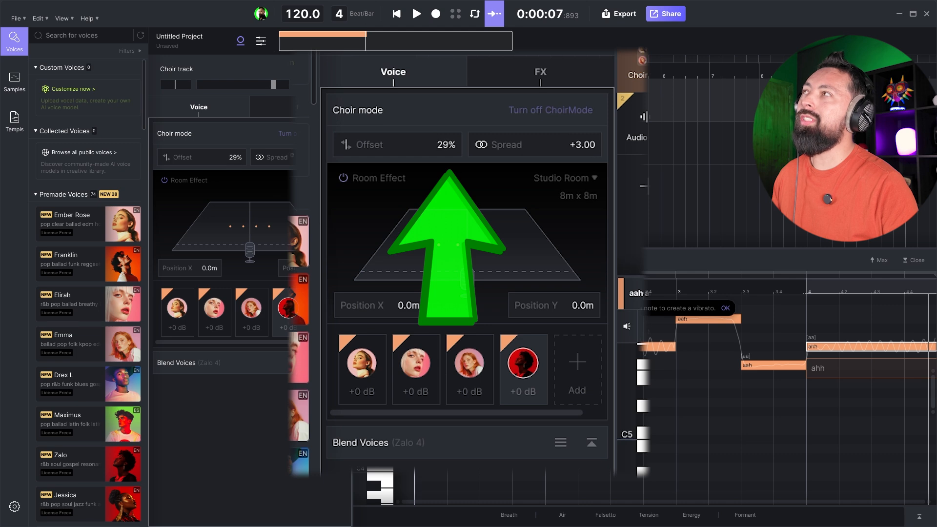
drag(235, 157, 235, 157)
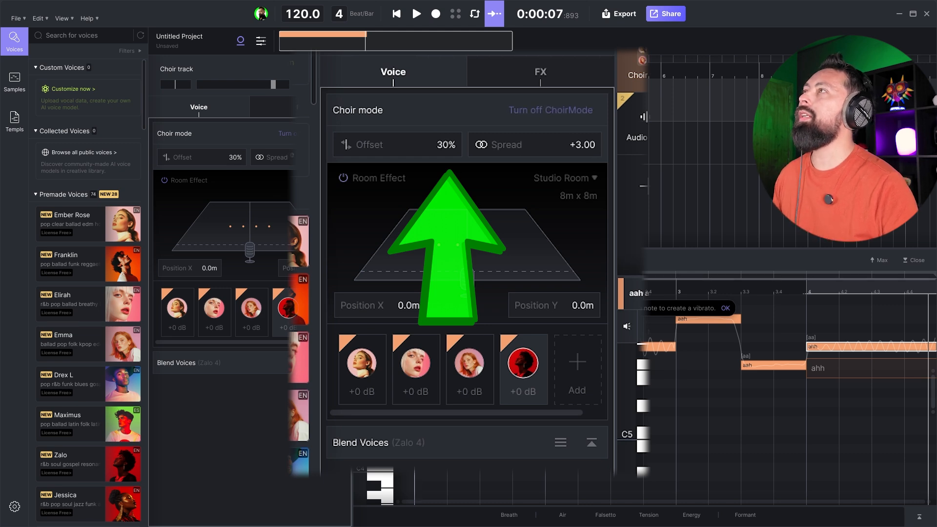
- Move the choir's voices to Position Y -0.9 m, set the Spread to +8.35, and play the result
key(space)
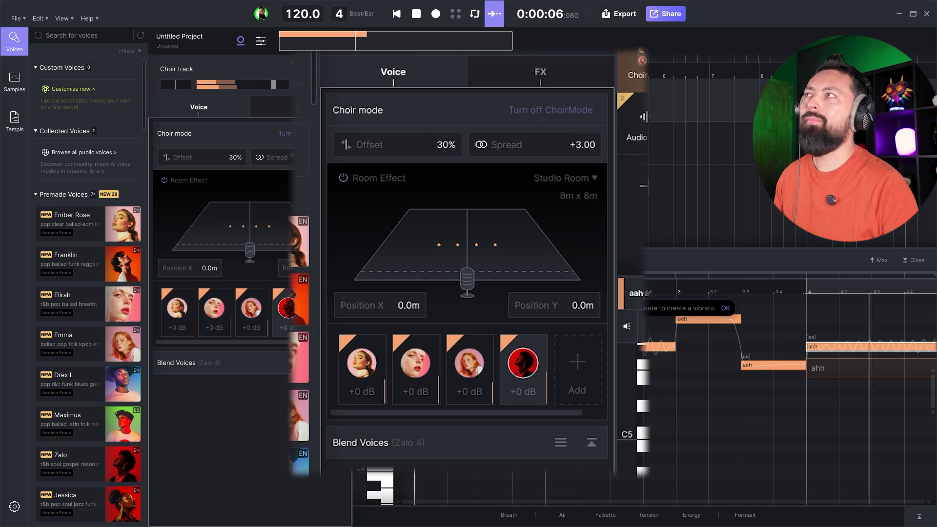
key(space)
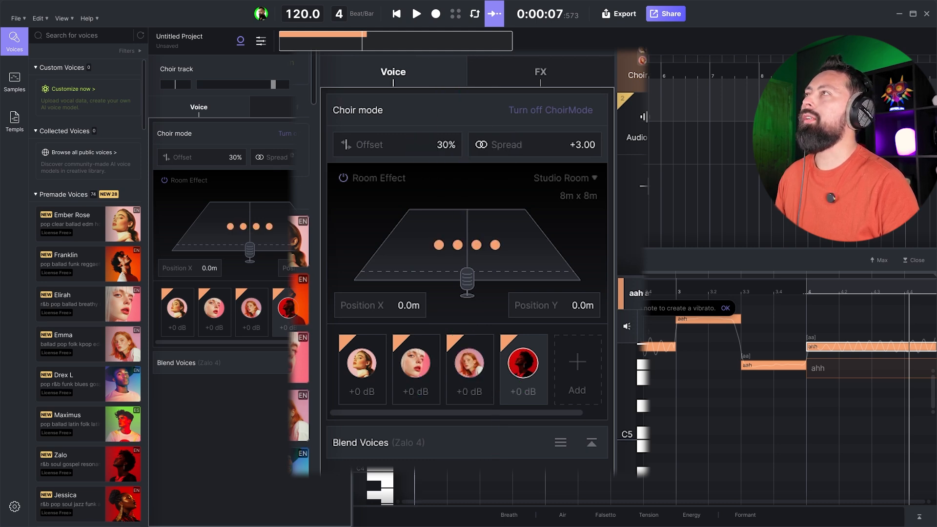
drag(249, 226, 249, 232)
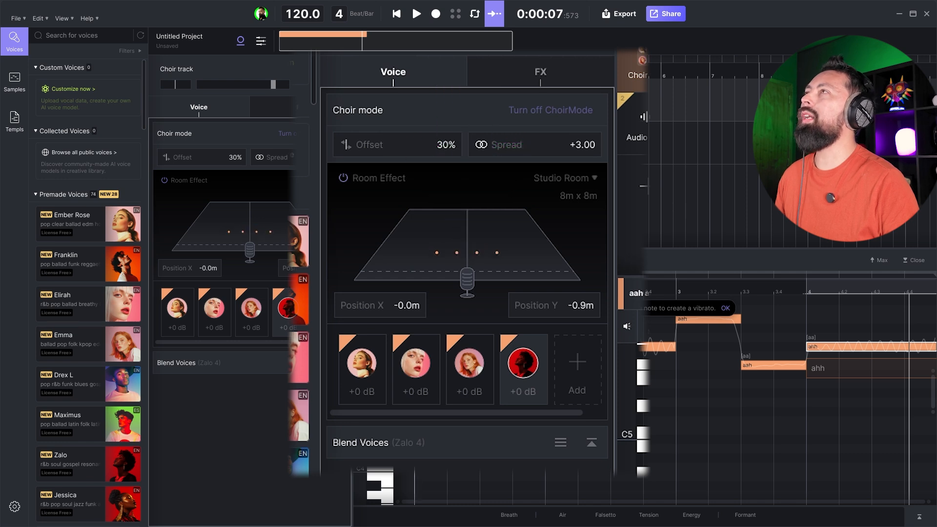
drag(582, 144, 582, 92)
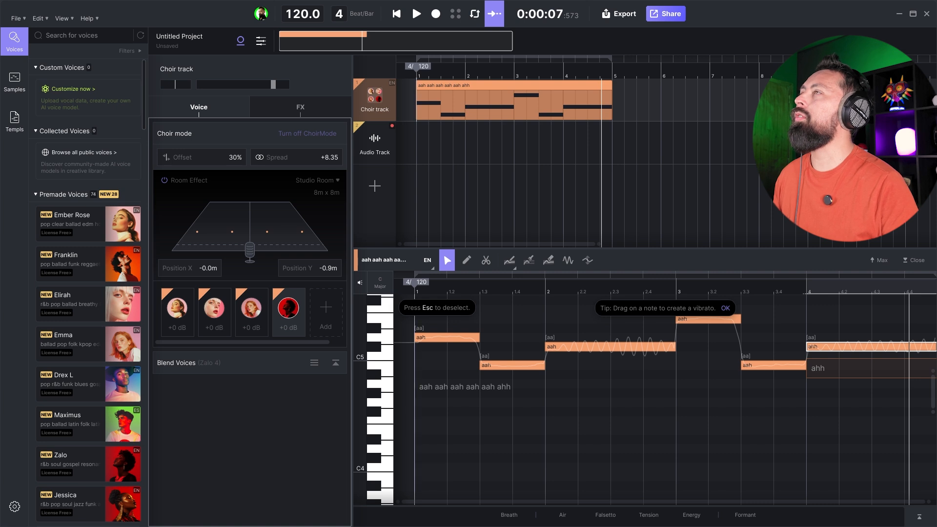
key(space)
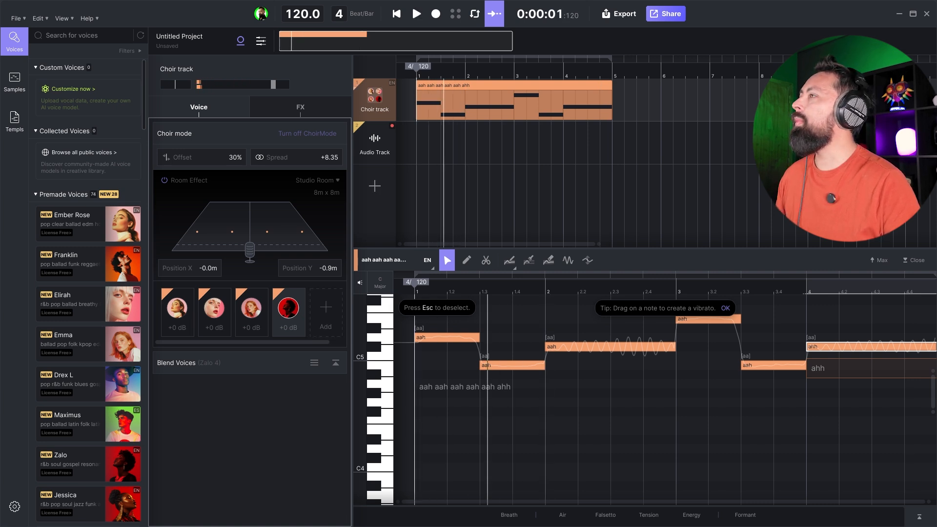
- Replace Elirah in the choir with the premade voice Jessica, listening to the choir before and after the swap
scroll(90, 340, down, 1)
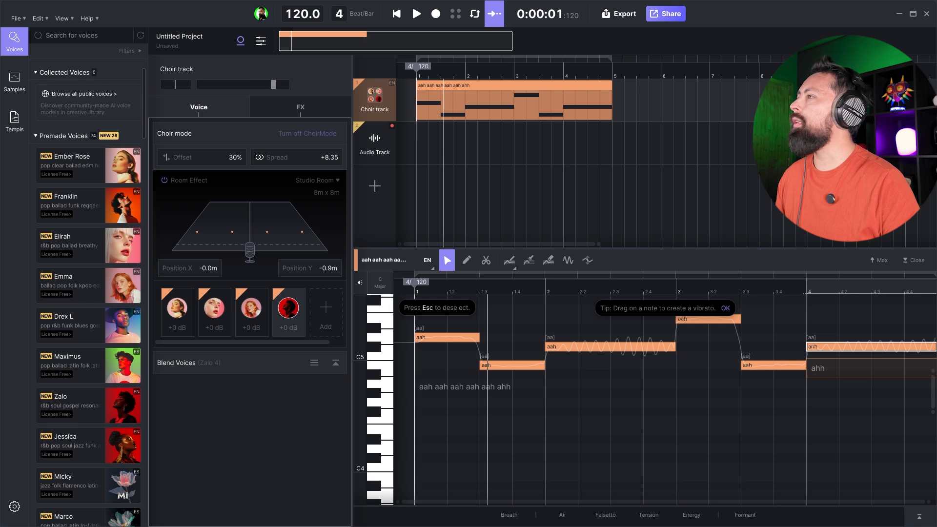
scroll(91, 340, down, 2)
key(space)
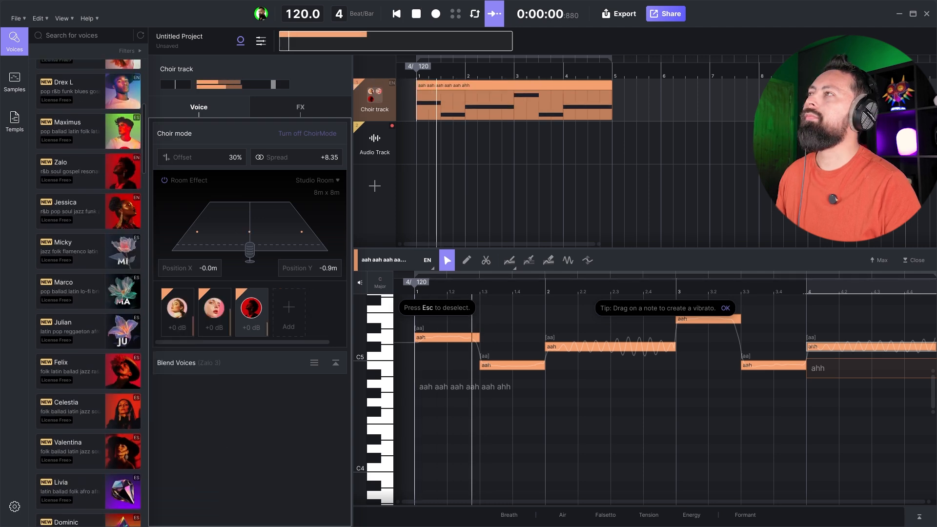
click(214, 308)
key(space)
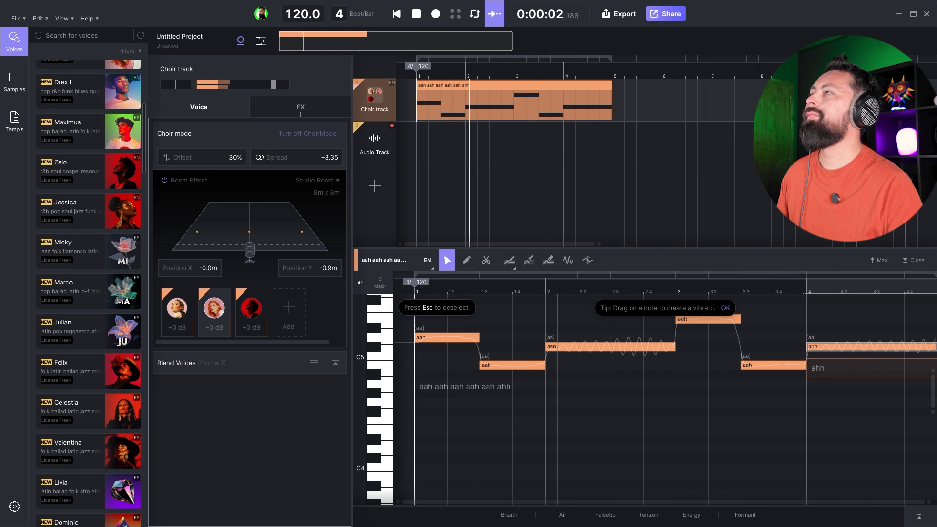
key(space)
drag(87, 211, 291, 313)
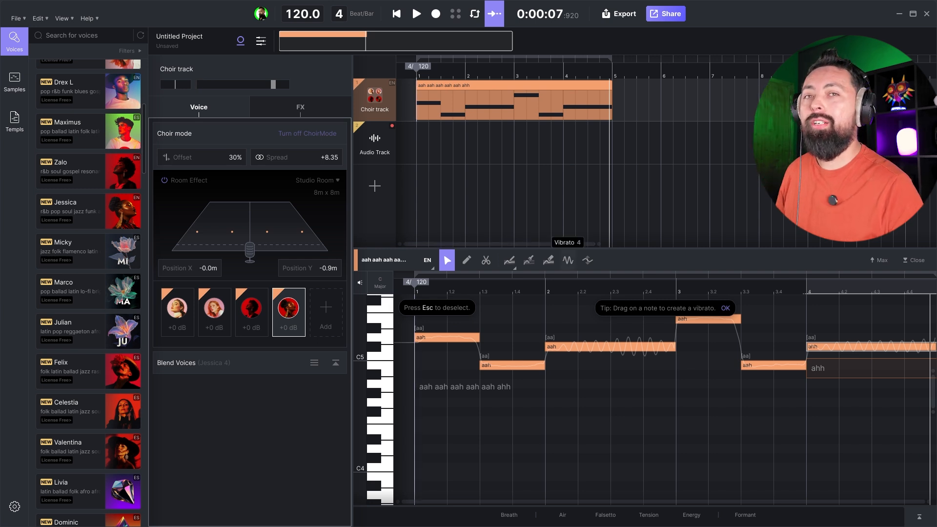
- Add a new track above the Audio Track, assign the premade voice Drex L to it, and create a clip
click(374, 186)
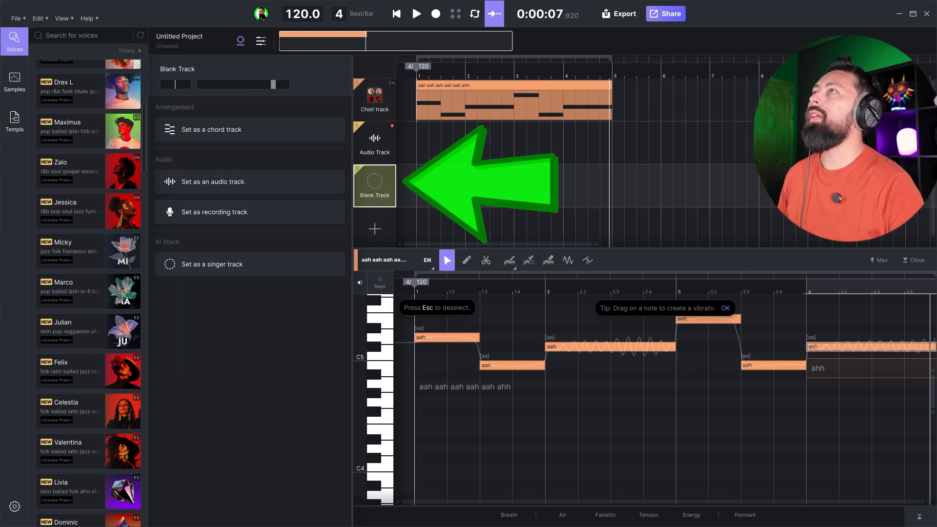
drag(375, 186, 375, 143)
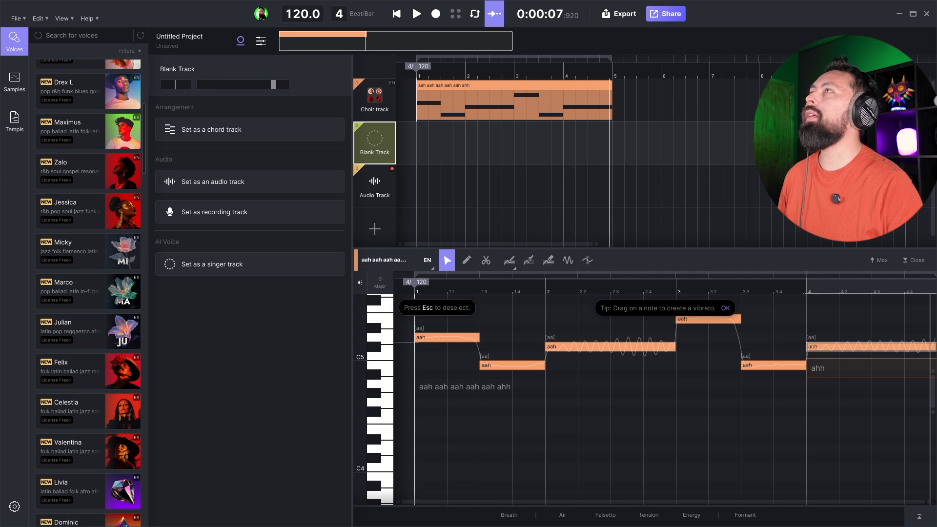
double_click(71, 91)
double_click(430, 142)
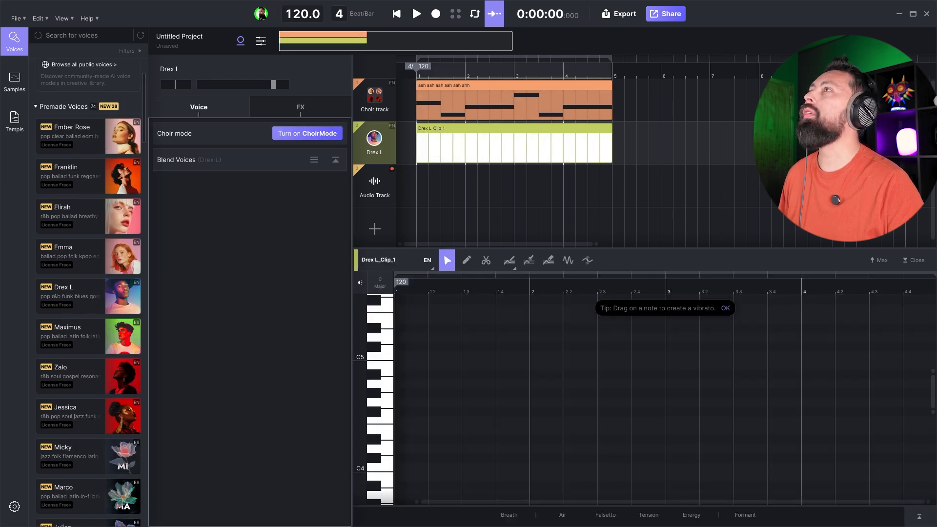
- Draw five consecutive notes in the Drex L clip, alternating between A4 and G#4 and filling bars 1 to 4
click(374, 139)
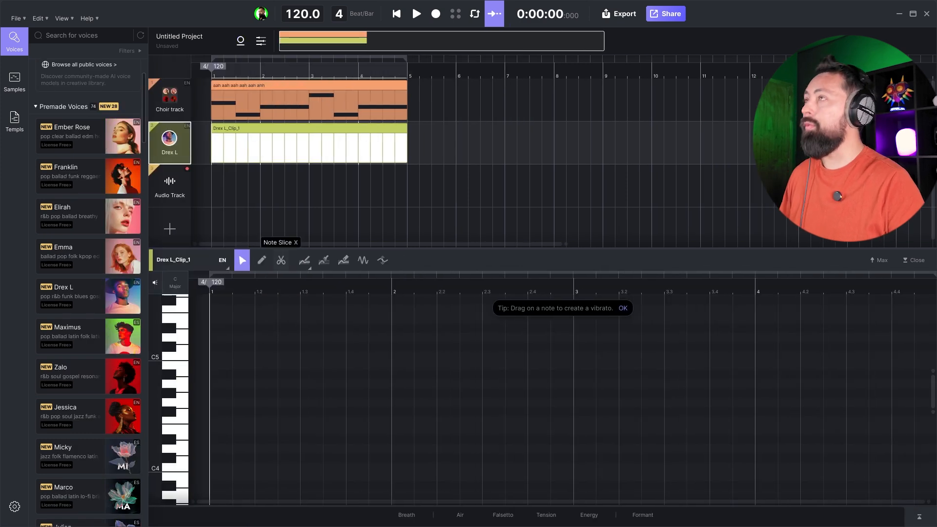
key(b)
drag(211, 383, 300, 384)
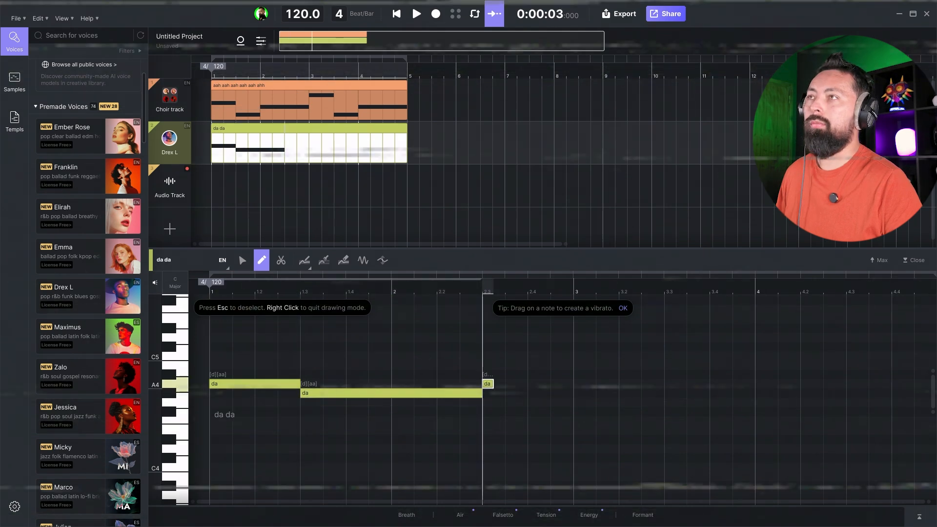
drag(488, 384, 754, 393)
drag(756, 384, 935, 383)
- Set the lyrics of all five Drex L notes to "aah" and listen to the clip
double_click(254, 383)
text(aah)
key(Tab)
text(aah)
key(Tab)
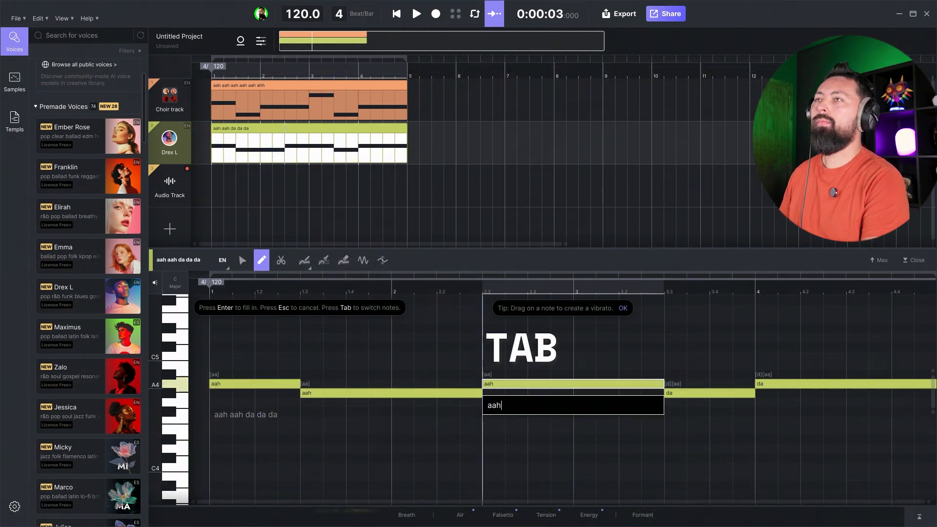
text(aah)
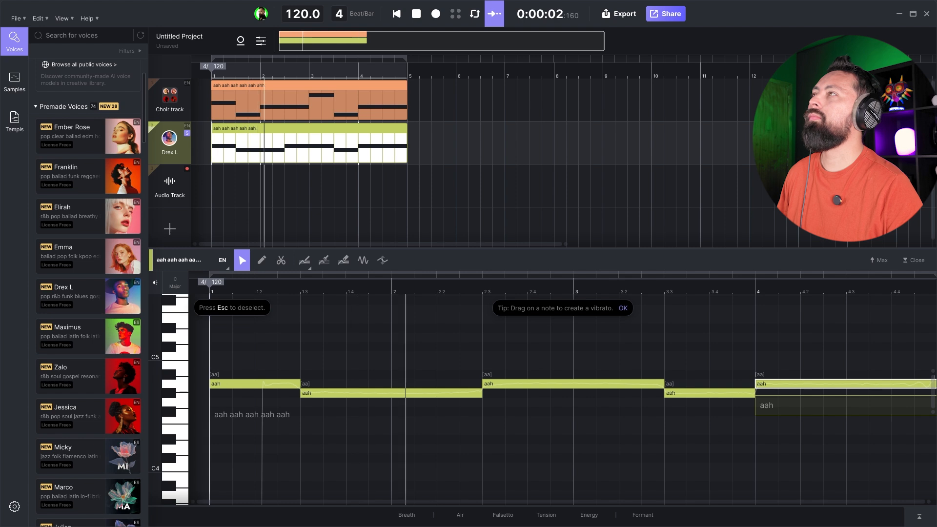
key(space)
- Draw a gently varying pitch curve over the first Drex L note with the Pitch Brush, try the Fixed Brush, and play the clip
click(261, 260)
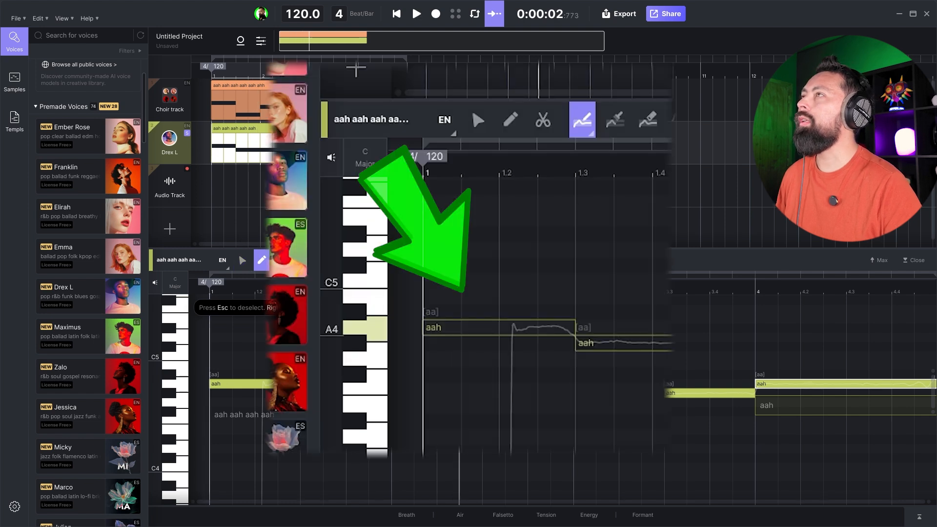
click(304, 260)
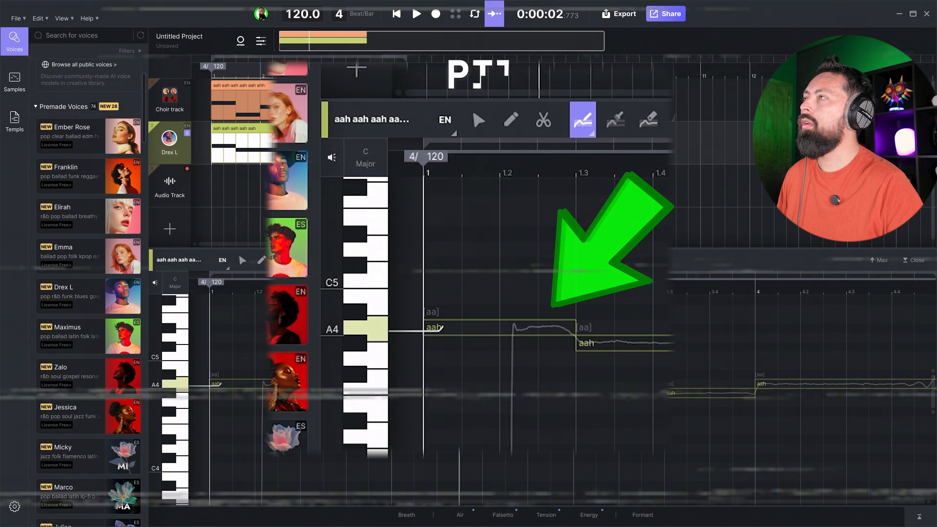
drag(221, 383, 279, 386)
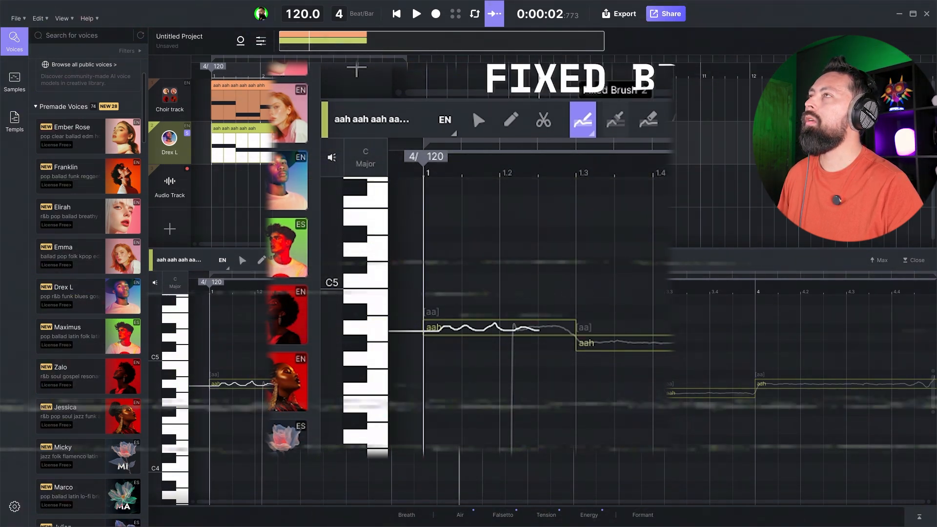
click(615, 119)
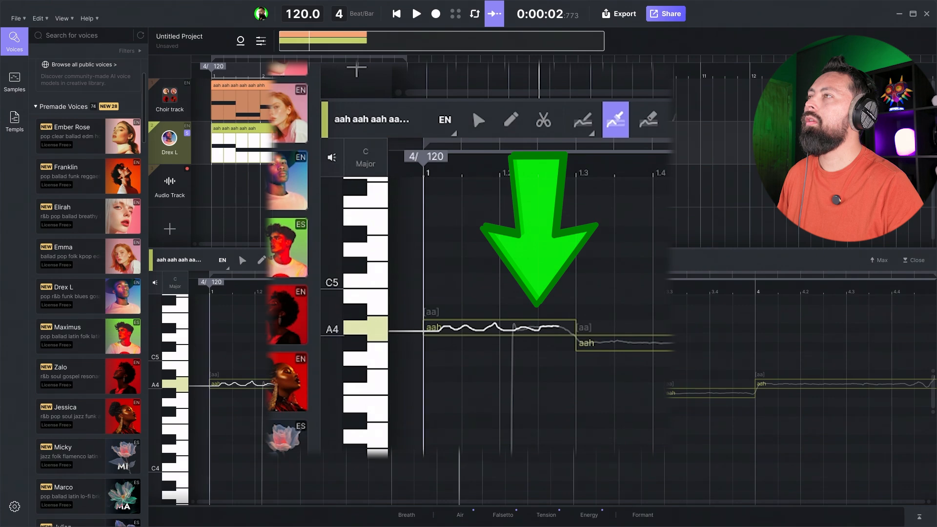
key(space)
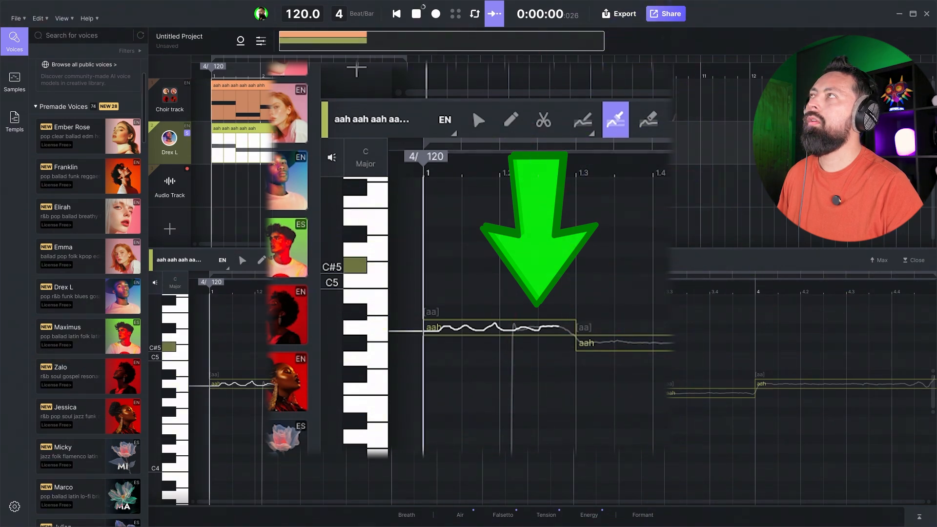
click(583, 119)
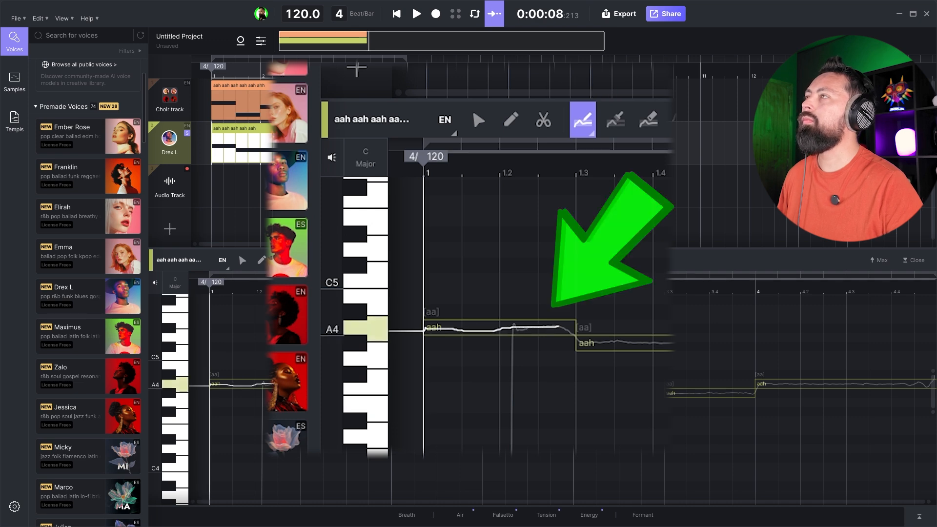
key(space)
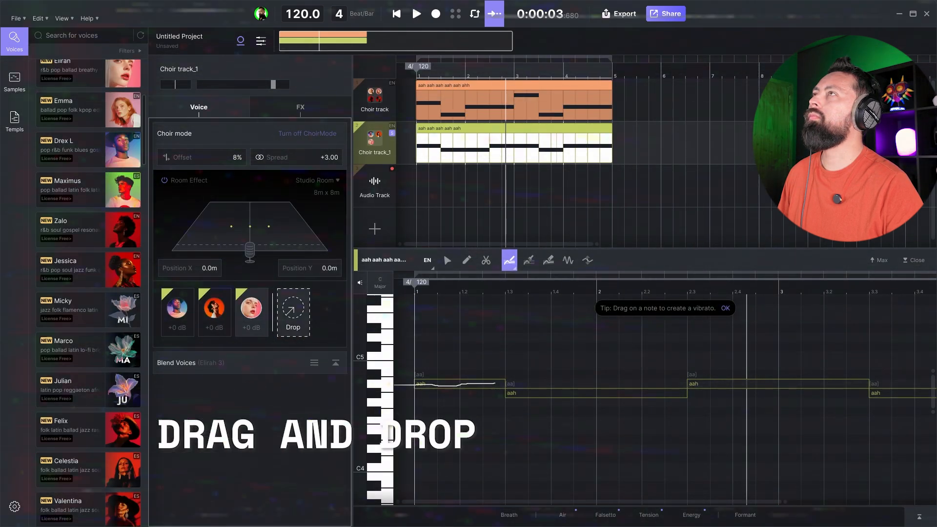
- Add the premade voice Celestia to the second choir, set its Offset to 30% and Spread to +5.10, and listen to it
key(space)
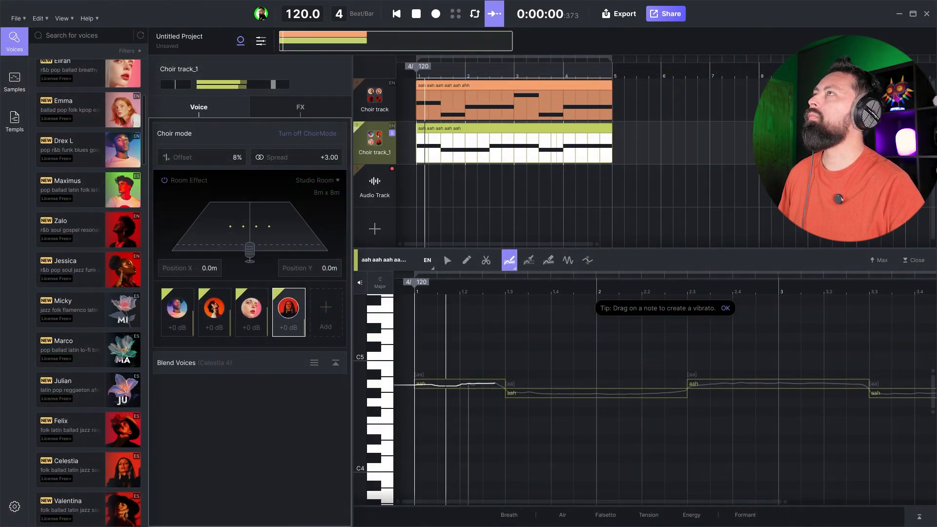
key(space)
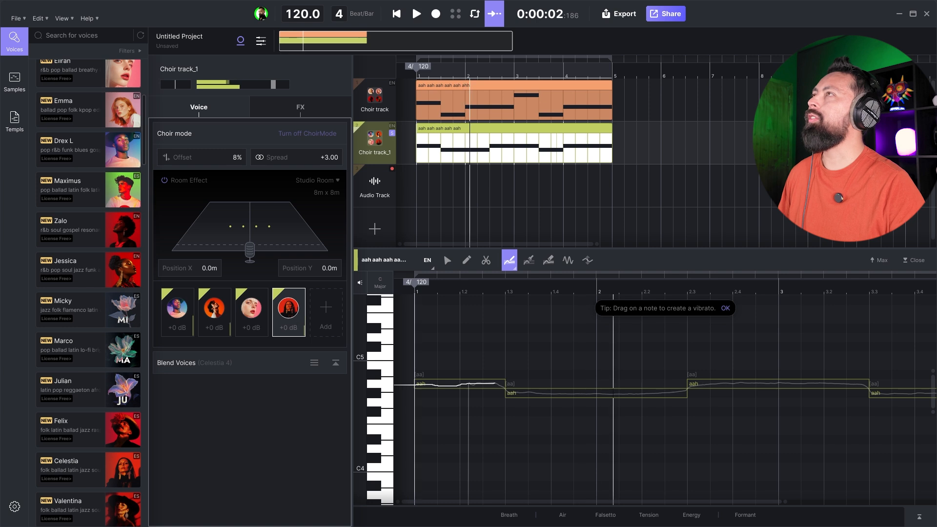
drag(237, 157, 236, 155)
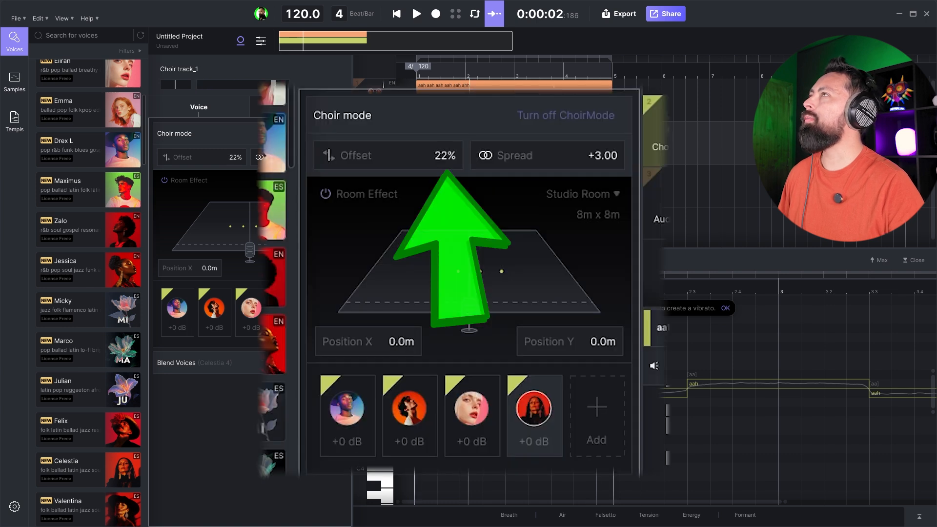
key(space)
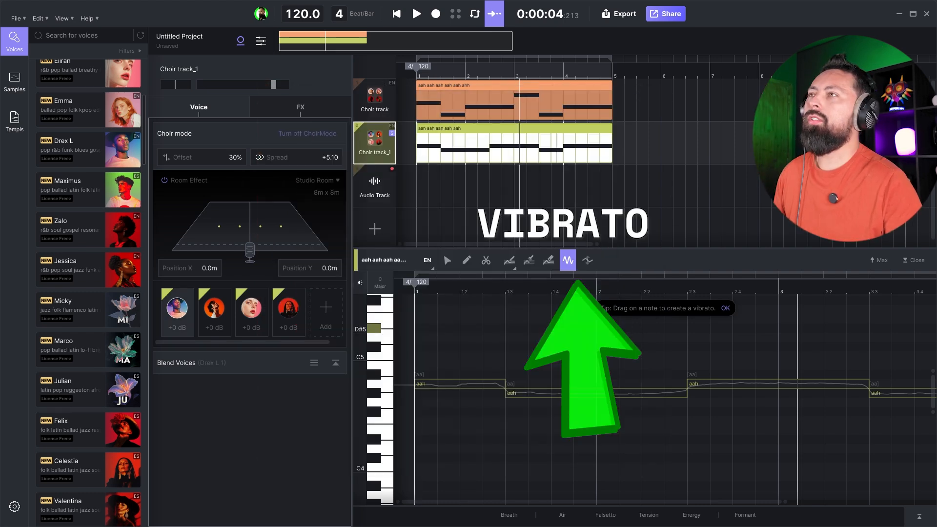
- Add vibrato across the second, third and last notes of the second choir's clip and play the result
drag(681, 393, 508, 393)
drag(868, 384, 689, 384)
scroll(690, 384, down, 3)
drag(935, 384, 812, 384)
key(space)
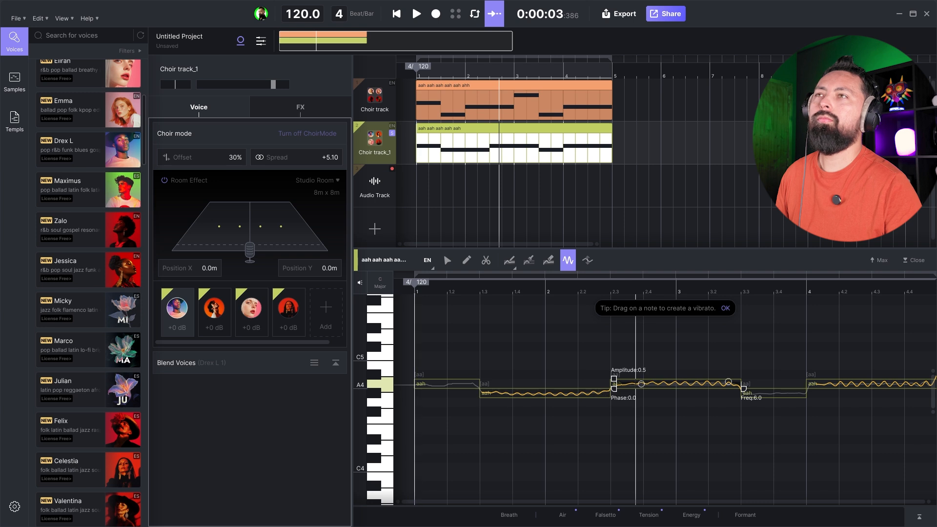
key(space)
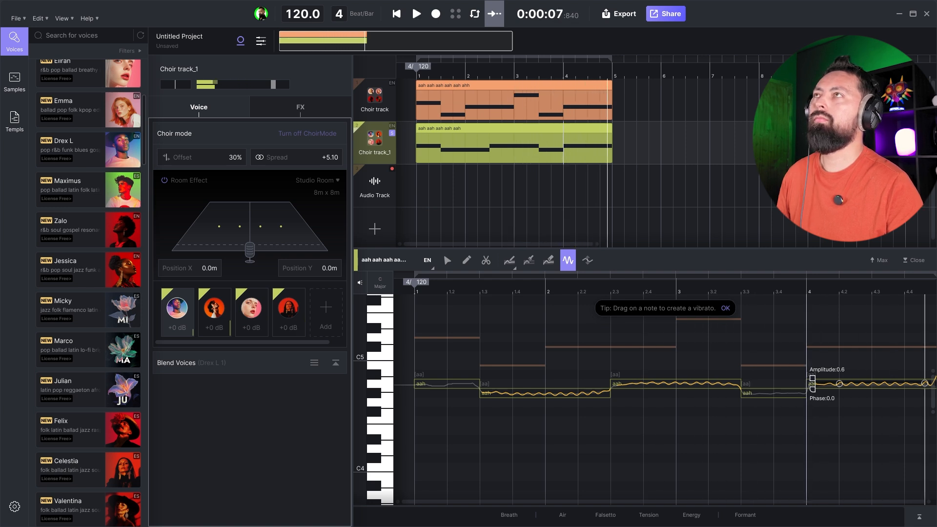
- Add a third choir track with Valentina, Karolyn, Aaron and Robert at Spread +2.70 and Position Y 1.9 m, and create a clip on it
click(375, 229)
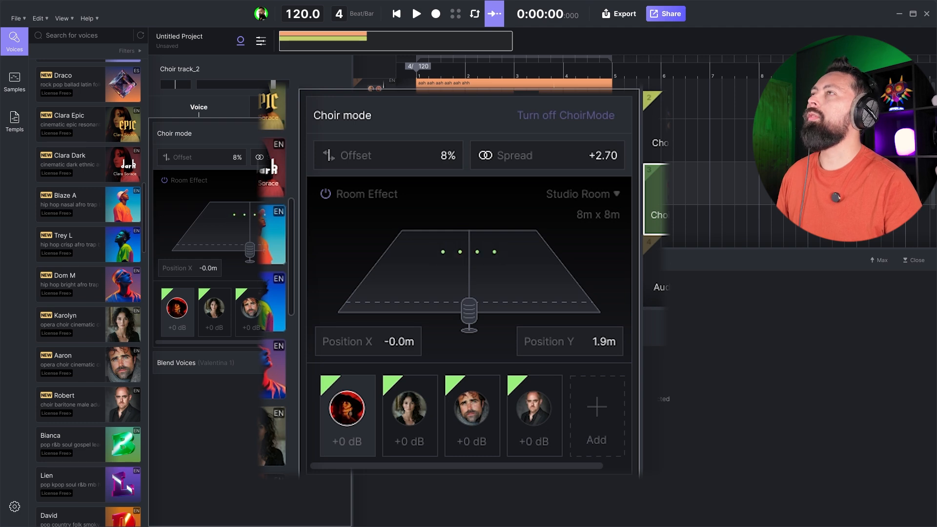
double_click(422, 183)
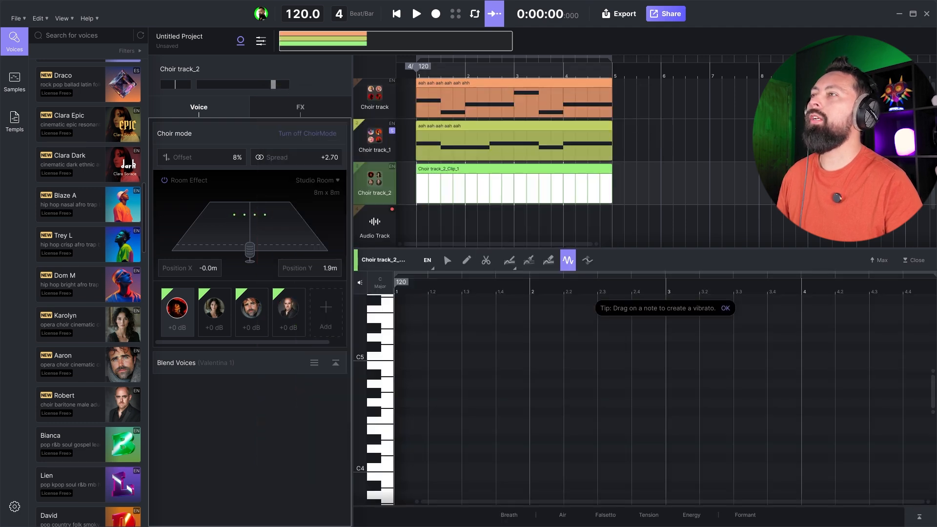
- Draw five consecutive notes in the third choir's clip at F#3, B3, F#4, B3 and F#4, filling bars 1 to 4
click(467, 260)
mouse_move(417, 370)
mouse_down()
mouse_move(478, 370)
mouse_move(478, 431)
mouse_up()
drag(483, 383, 616, 384)
drag(619, 431, 753, 431)
key(shift+Up)
drag(755, 384, 821, 384)
drag(823, 320, 935, 319)
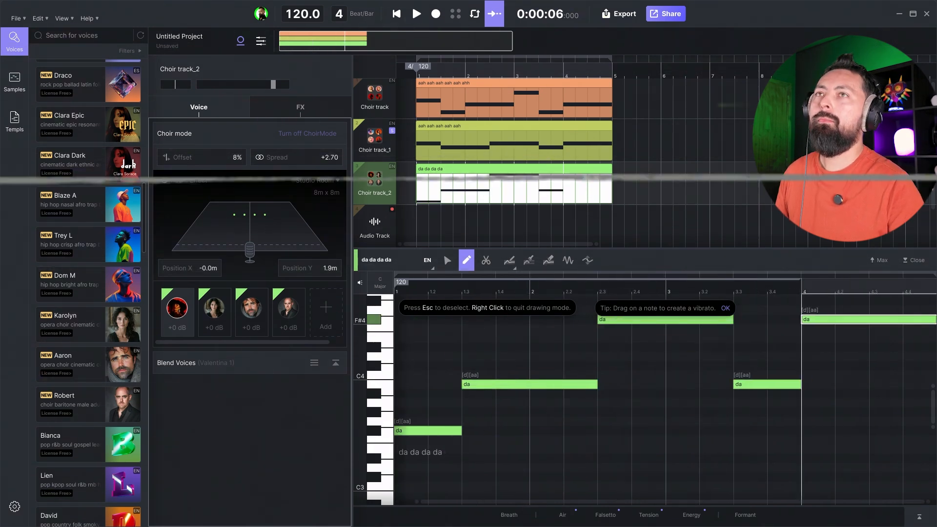
- Set the lyrics of all five notes in the third choir's clip to "aah", then solo the track and play it
scroll(878, 319, down, 1)
double_click(447, 430)
text(aah)
key(Tab)
text(aah)
key(Tab)
text(aah)
key(Tab)
text(aah)
key(Tab)
text(aah)
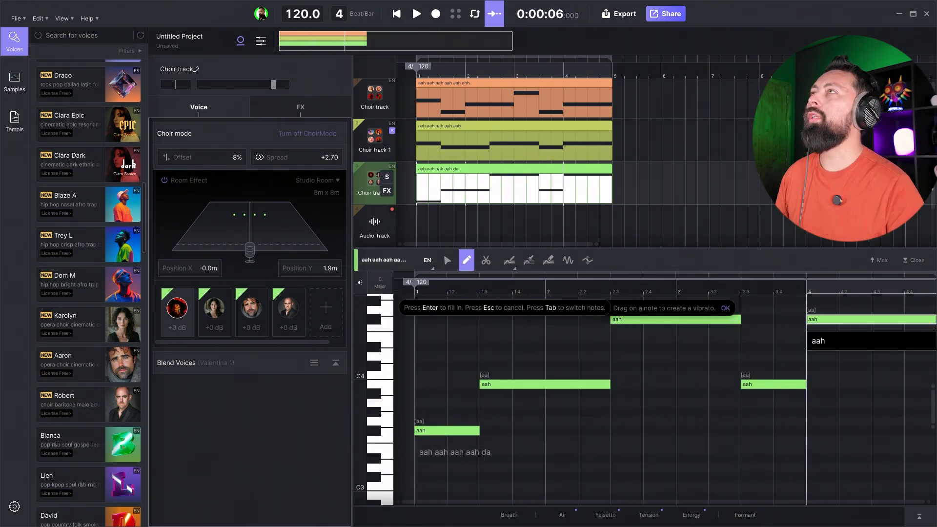
click(392, 174)
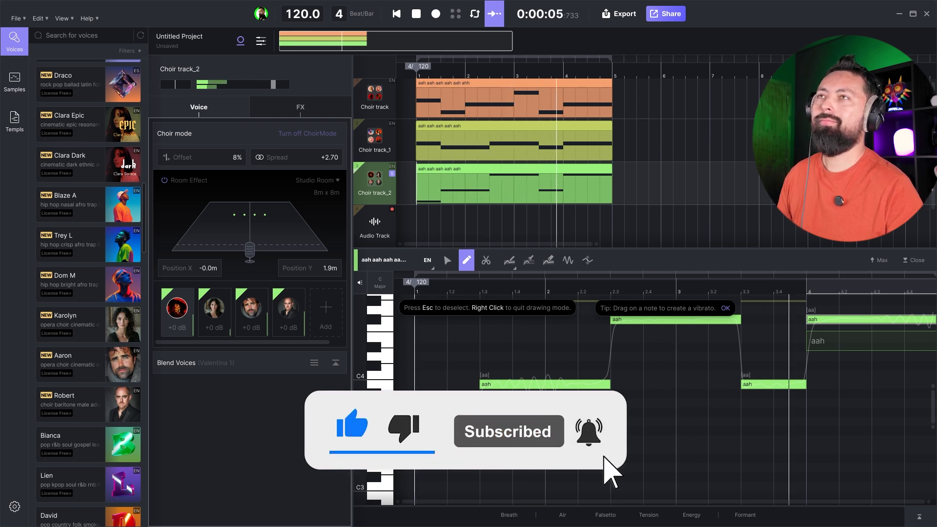
key(space)
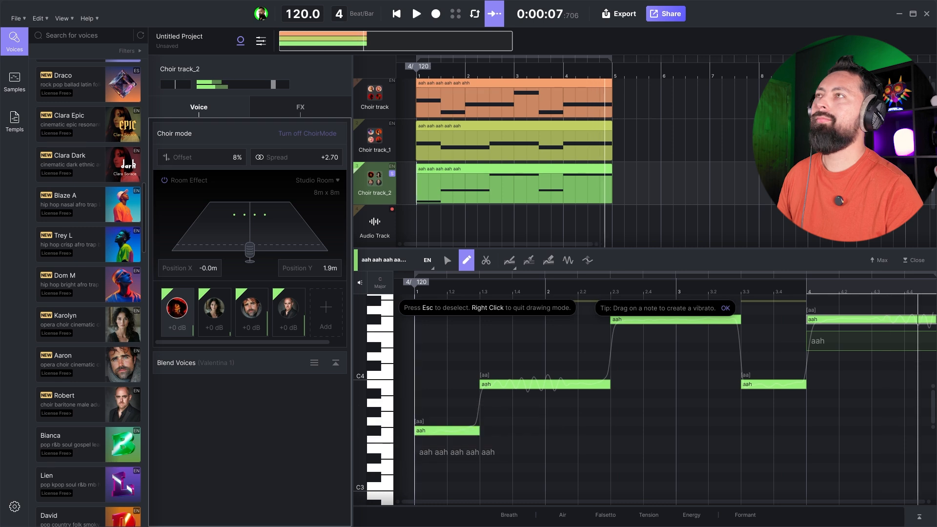
- Add vibrato across the last, third and second notes of the third choir's clip
click(568, 260)
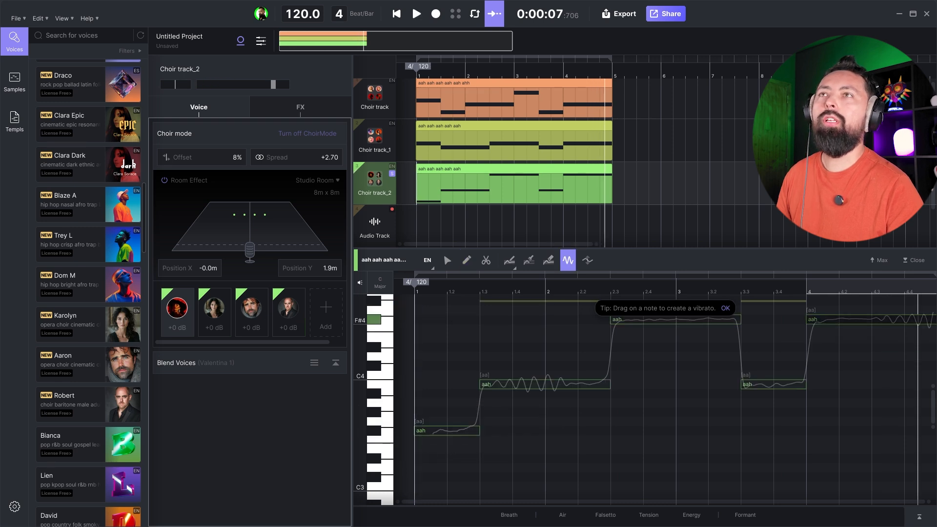
drag(824, 319, 934, 320)
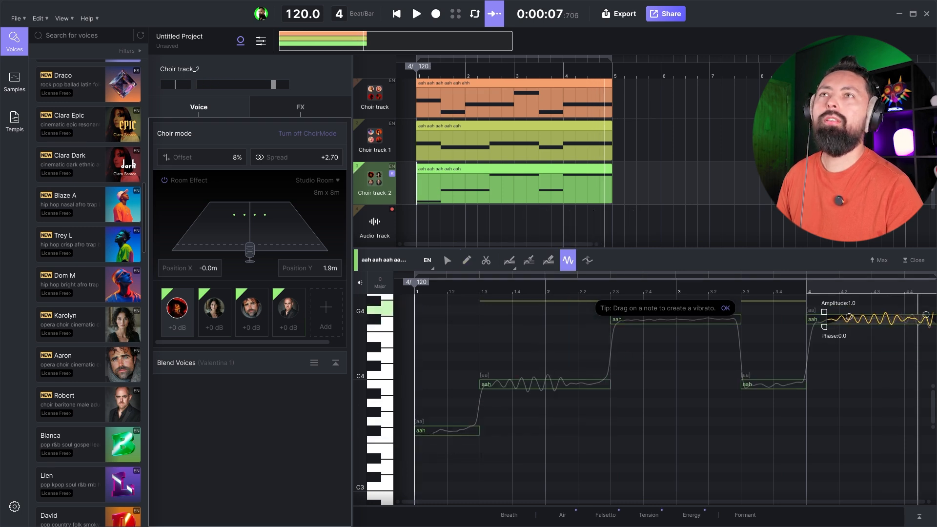
scroll(663, 390, up, 1)
drag(619, 357, 739, 357)
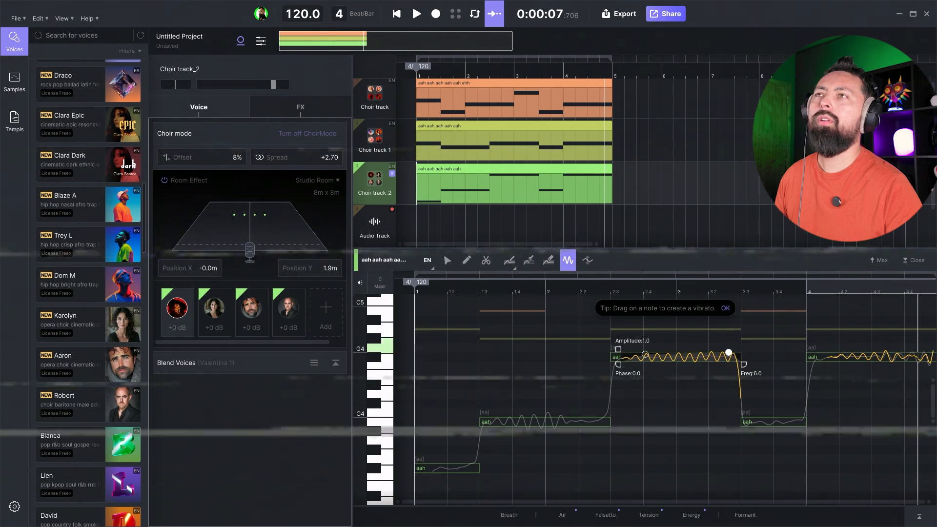
drag(490, 422, 609, 422)
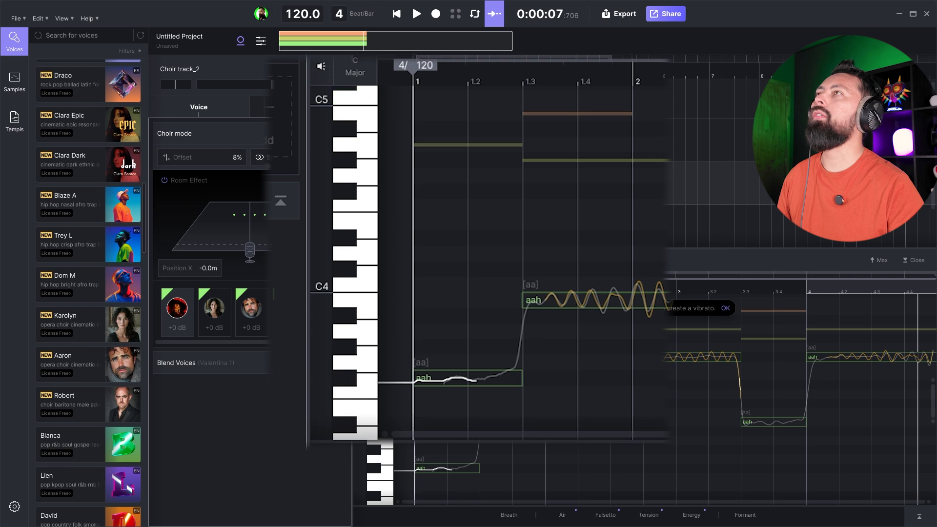
- Play the third choir, then trace the pitch curve of its first two notes with the fixed pitch brush and play again
key(space)
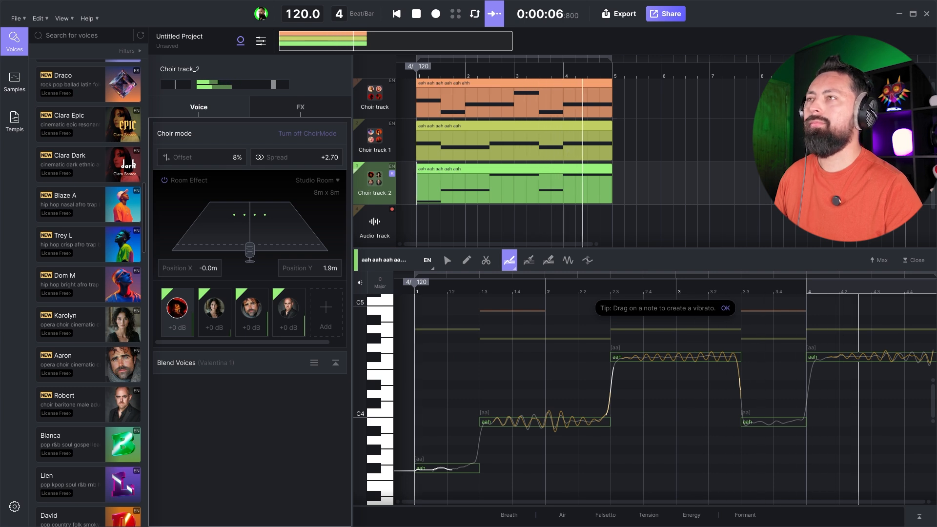
key(space)
click(528, 260)
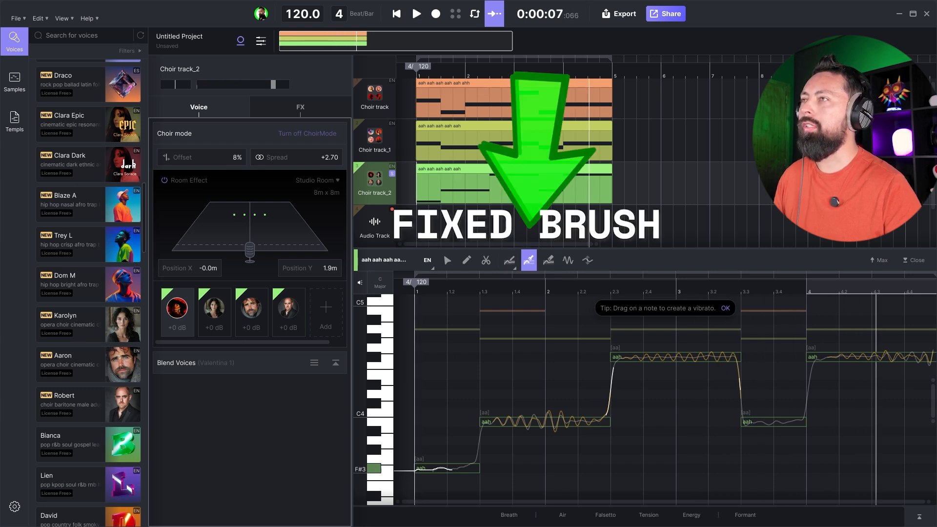
drag(566, 302, 648, 302)
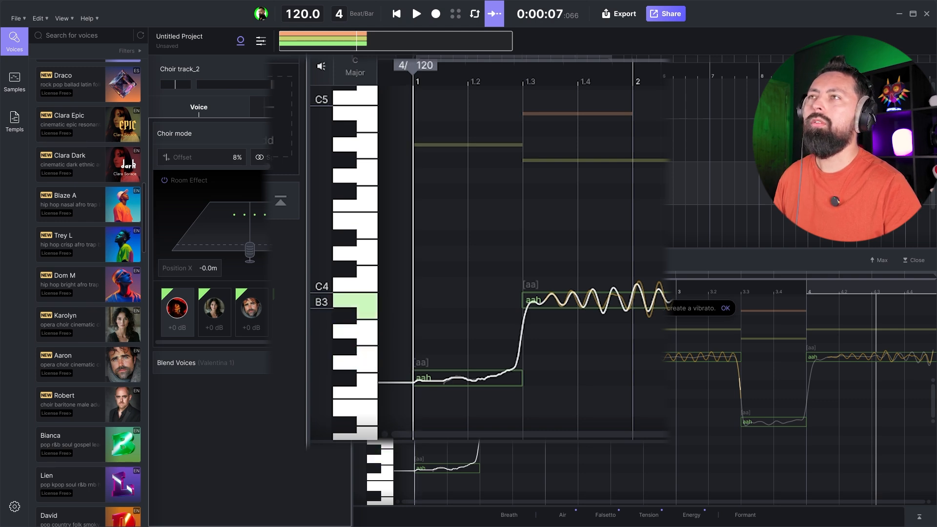
key(space)
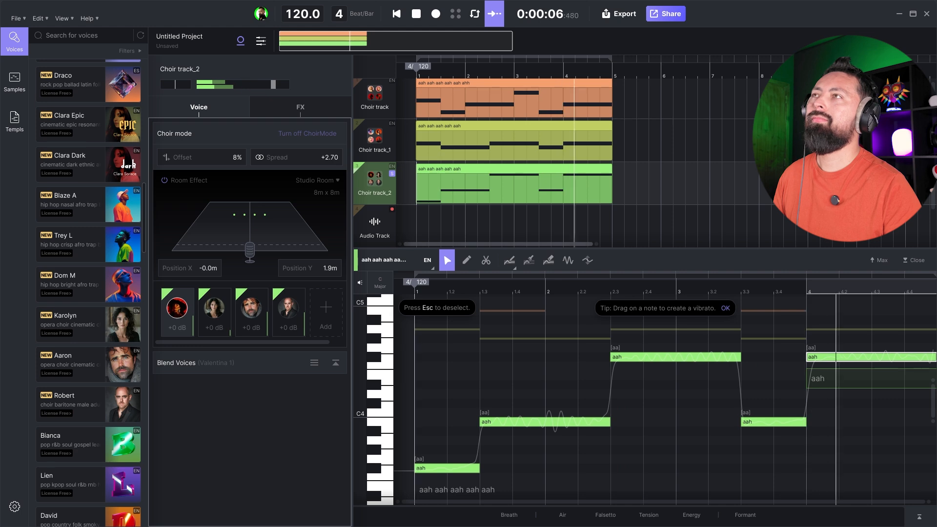
- Continue the fourth choir's clip with consecutive notes at C#3, F#3, D3, E3 and C#3, filling bars 2 to 4
scroll(564, 163, down, 2)
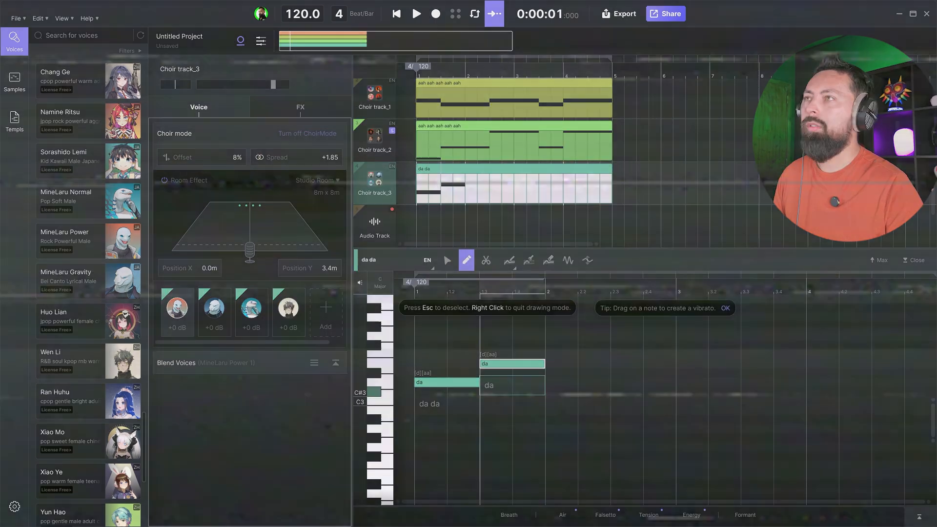
drag(546, 391, 608, 391)
drag(612, 345, 673, 345)
mouse_move(677, 383)
mouse_down()
mouse_move(739, 383)
mouse_move(803, 364)
mouse_up()
drag(807, 391, 933, 392)
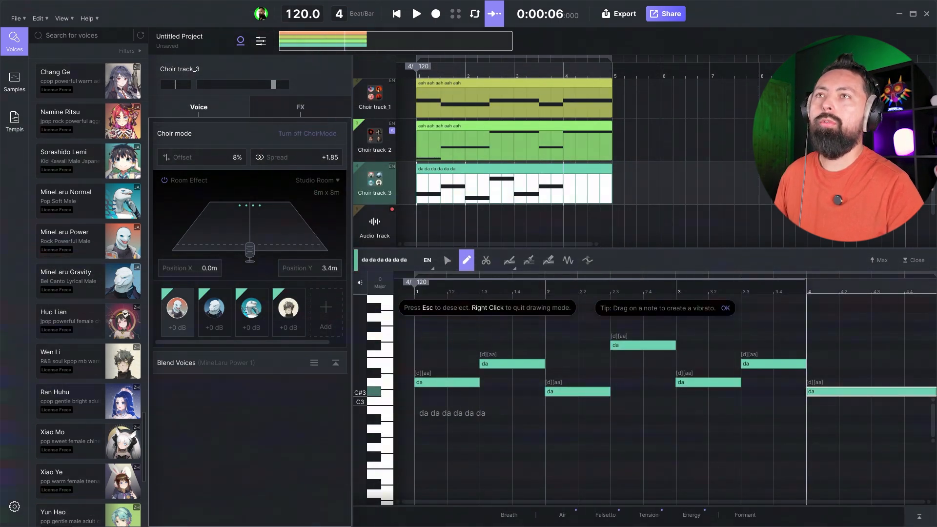
- Hand-draw smoother pitch transitions between notes in the fourth choir's clip, then trace the first three notes' transitions with the fixed pitch brush
click(508, 260)
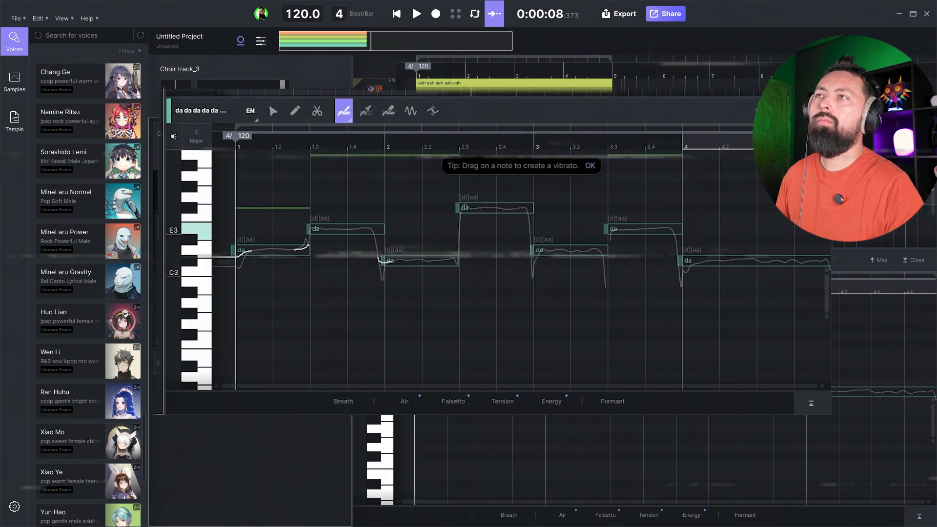
drag(532, 250, 612, 231)
drag(676, 246, 706, 261)
click(366, 111)
drag(251, 251, 315, 227)
drag(375, 238, 405, 260)
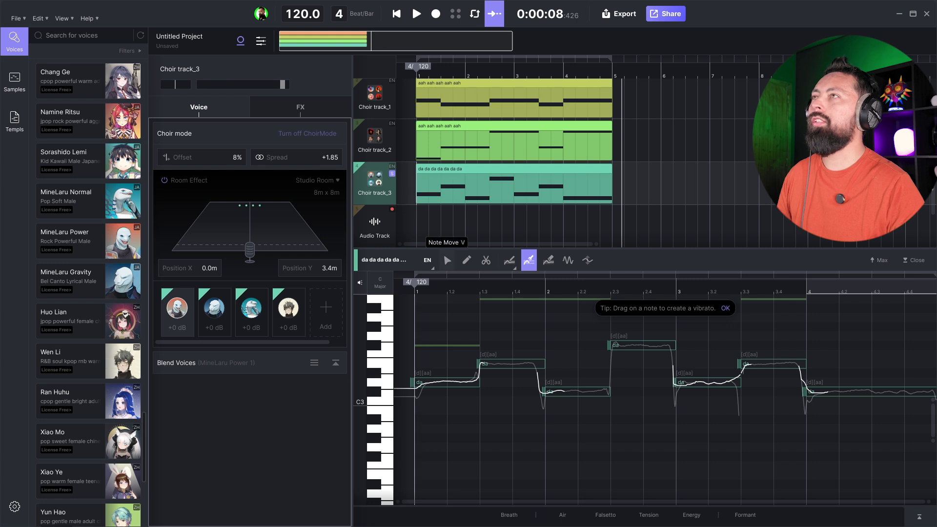
- Set the lyrics of all seven notes in the fourth choir's clip to "aah"
click(446, 260)
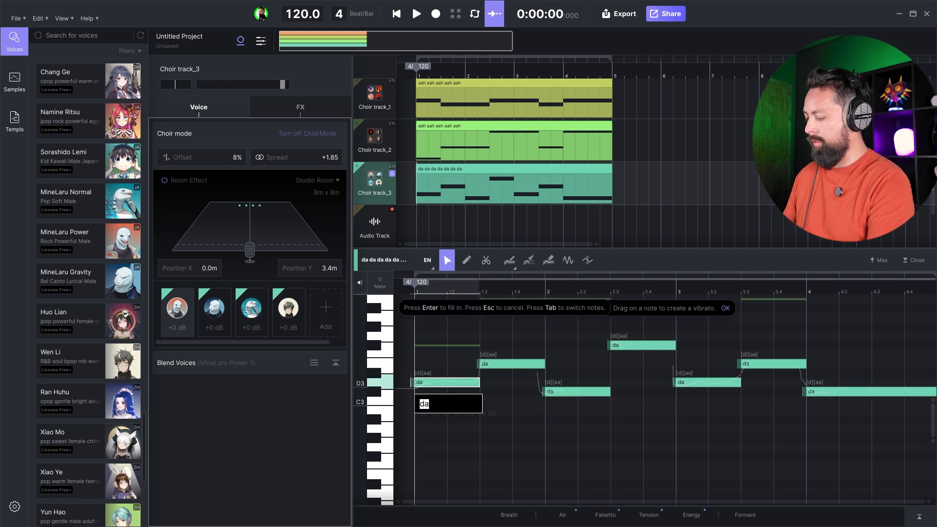
key(Tab)
key(Tab)
key(Tab)
key(Tab)
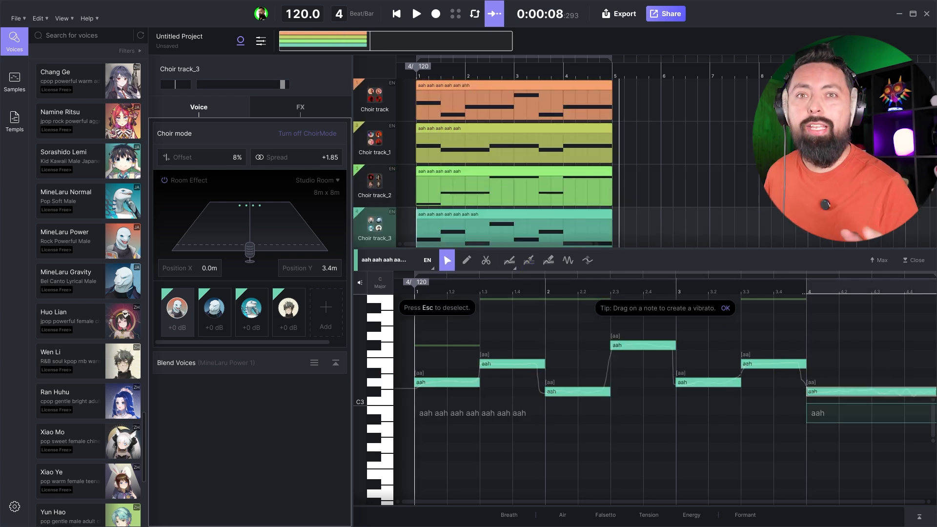